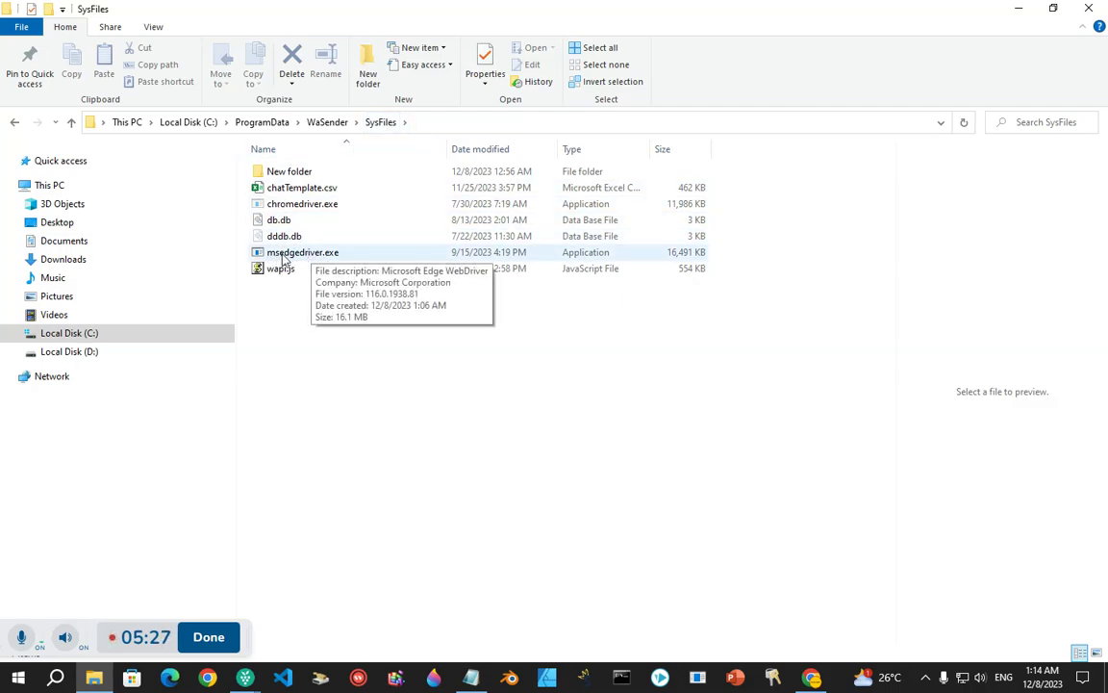
Try to delete msedgedriver.exe from the SysFiles folder, retry the deletion once and dismiss the file-in-use dialog.
{"action": "left_click", "coordinate": [325, 258]}
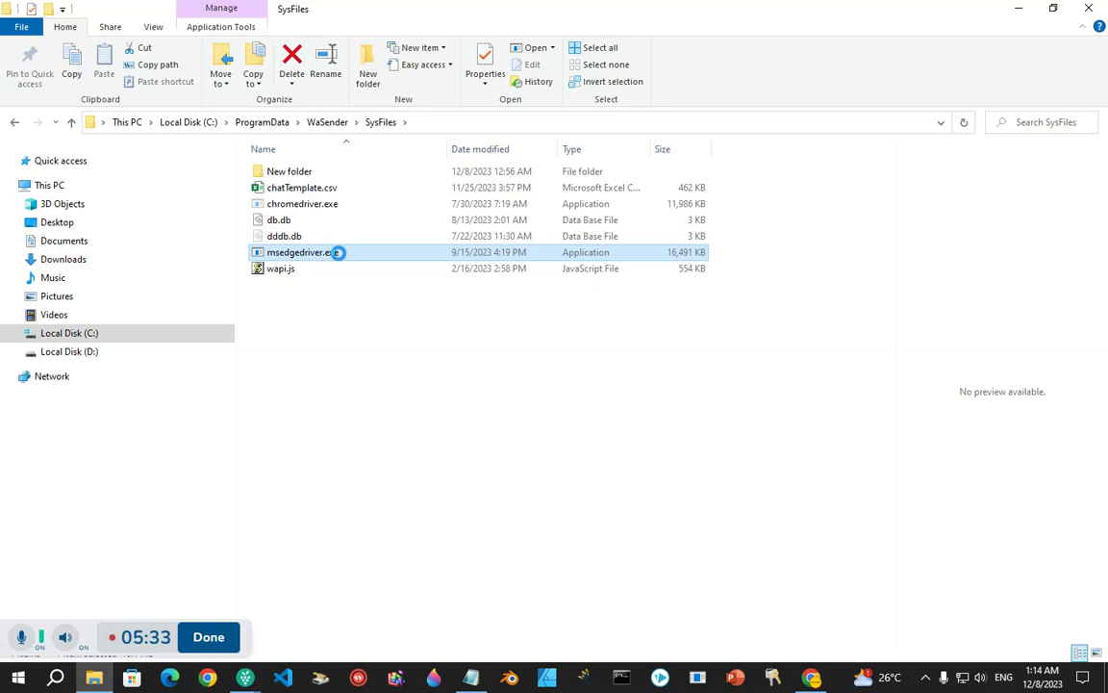
{"action": "right_click", "coordinate": [337, 252]}
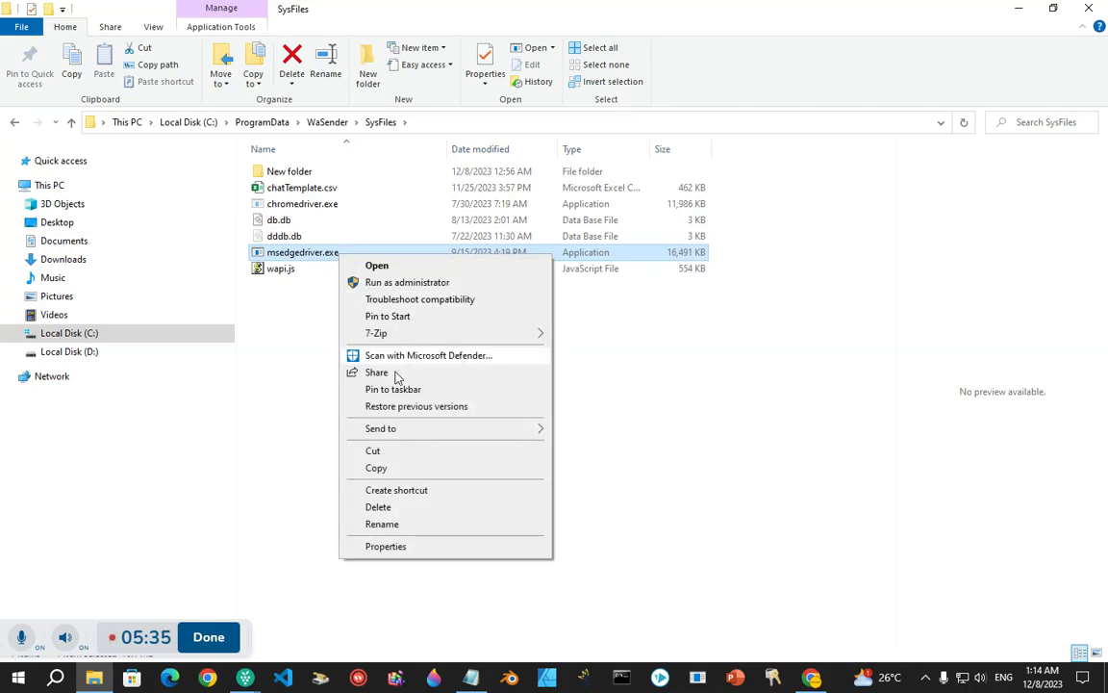
{"action": "left_click", "coordinate": [389, 508]}
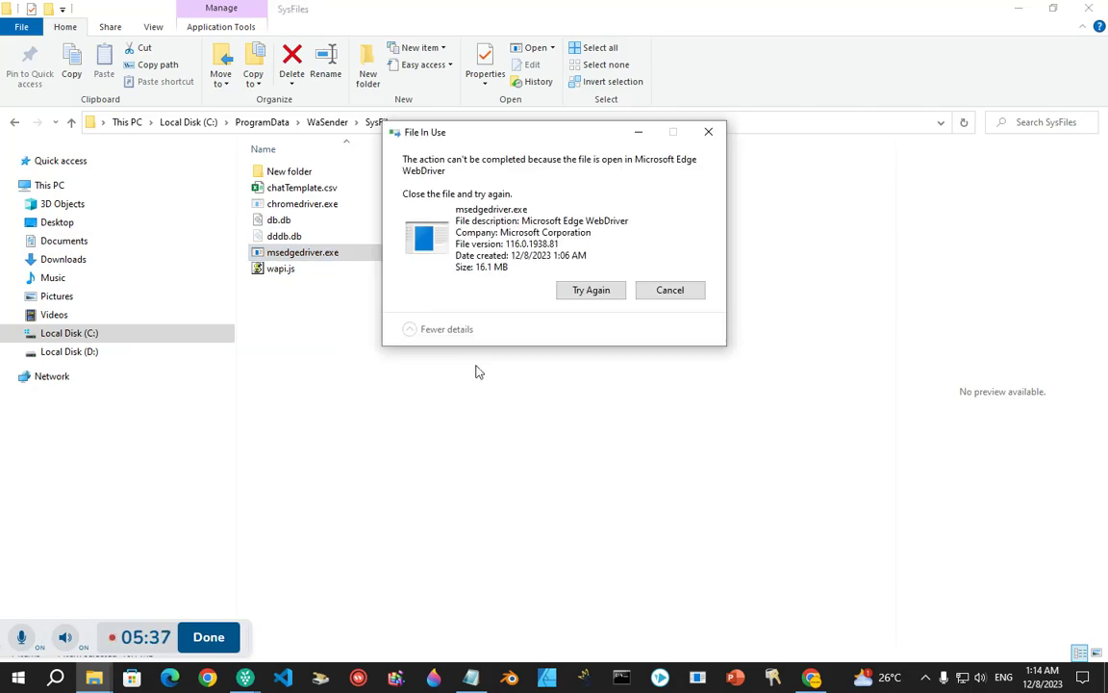
{"action": "left_click", "coordinate": [589, 290]}
{"action": "left_click", "coordinate": [708, 132]}
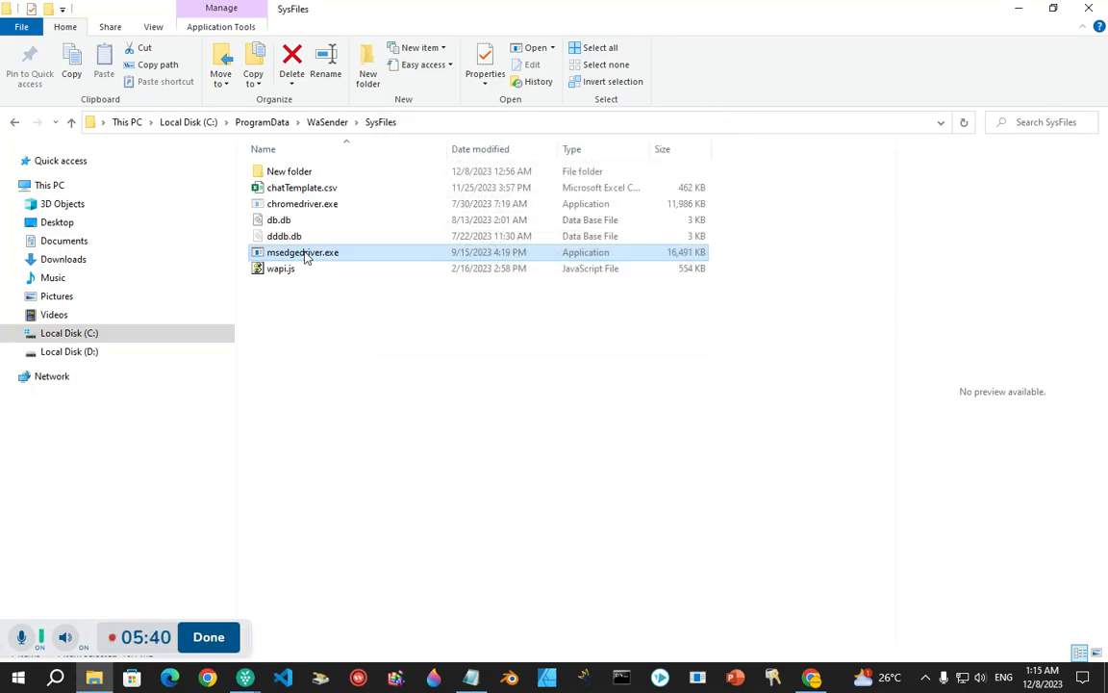
Run msedgedriver.exe and try to delete the file while its console window is open.
{"action": "double_click", "coordinate": [304, 253]}
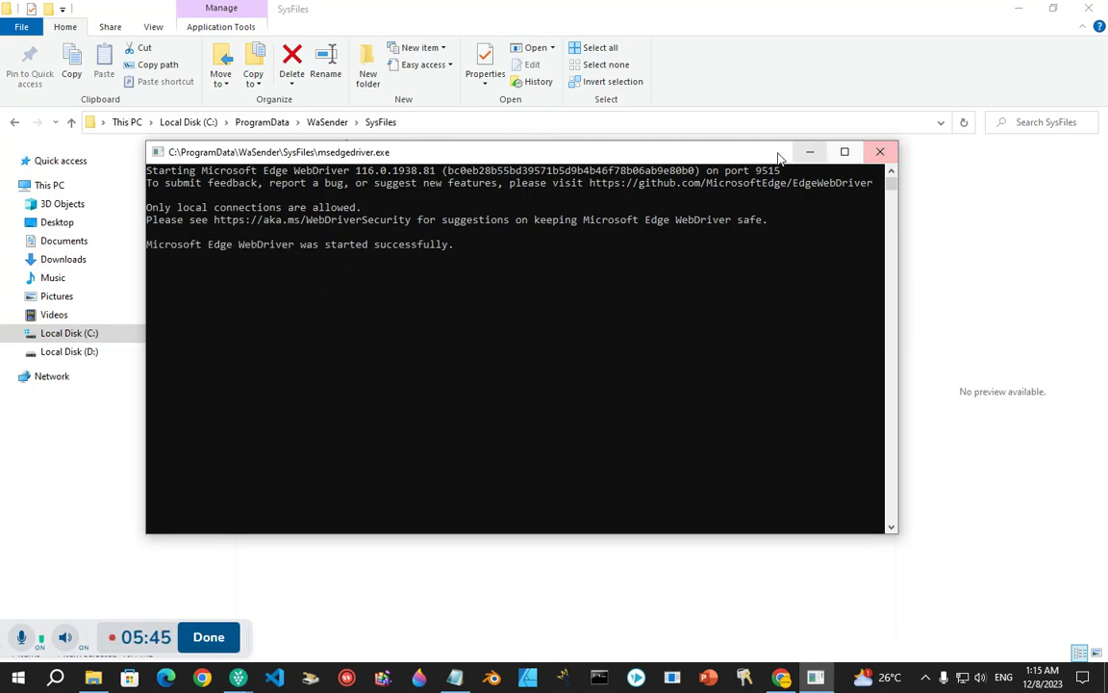
{"action": "left_click_drag", "start_coordinate": [776, 154], "coordinate": [926, 280]}
{"action": "left_click", "coordinate": [330, 254]}
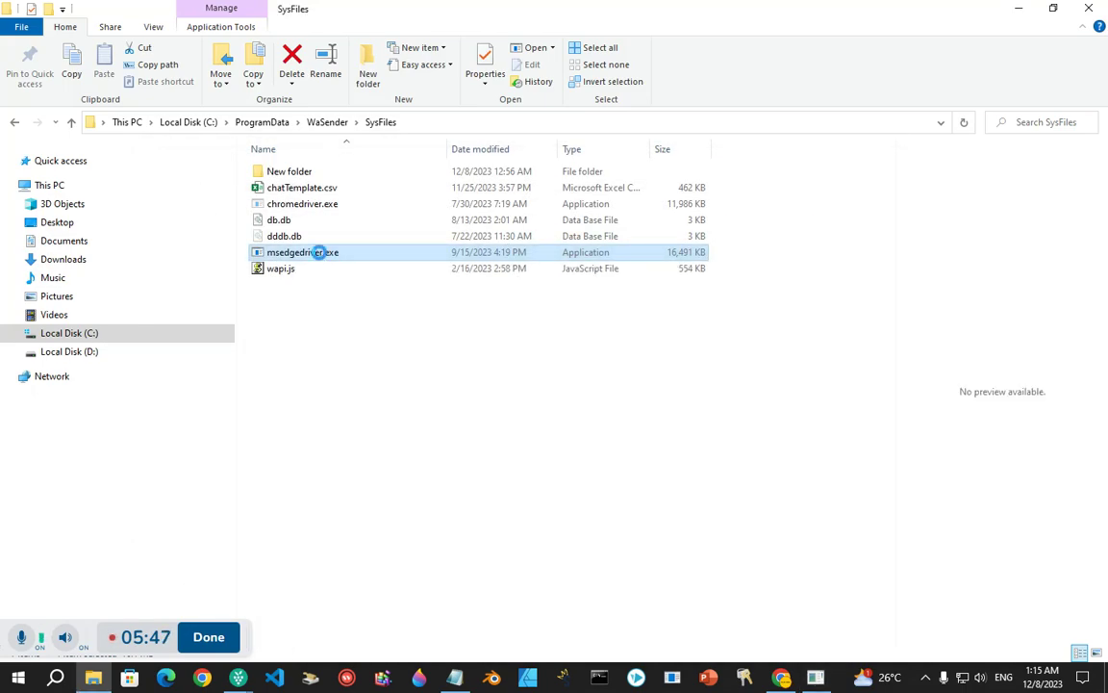
{"action": "right_click", "coordinate": [330, 254]}
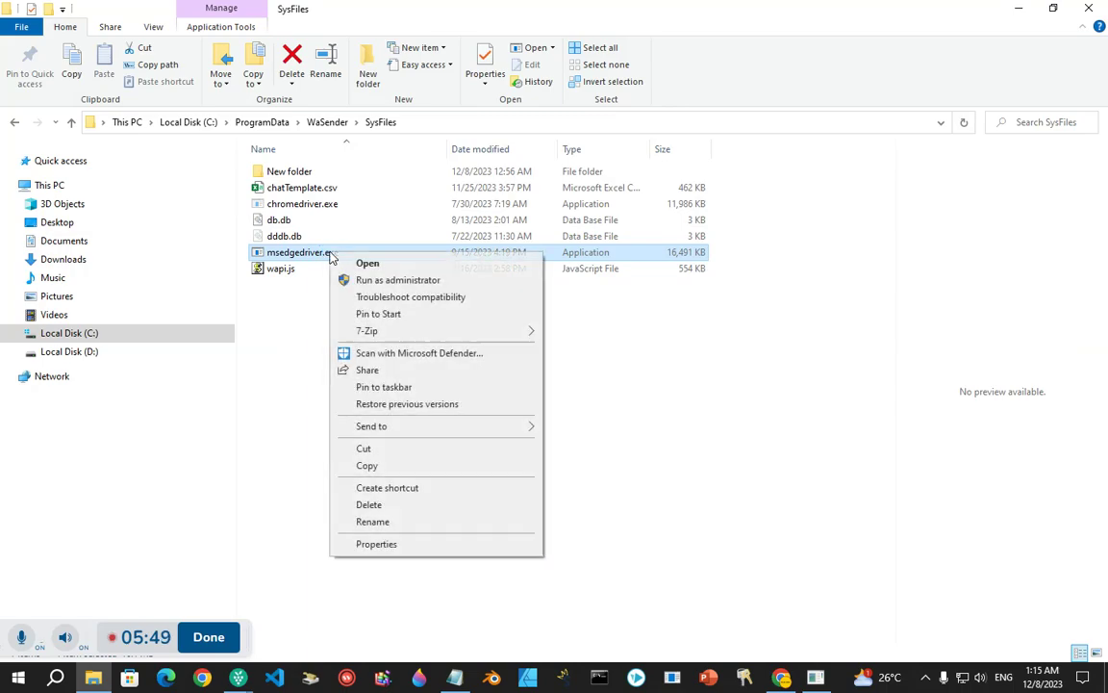
{"action": "left_click", "coordinate": [362, 507]}
{"action": "left_click", "coordinate": [577, 290]}
{"action": "left_click", "coordinate": [709, 132]}
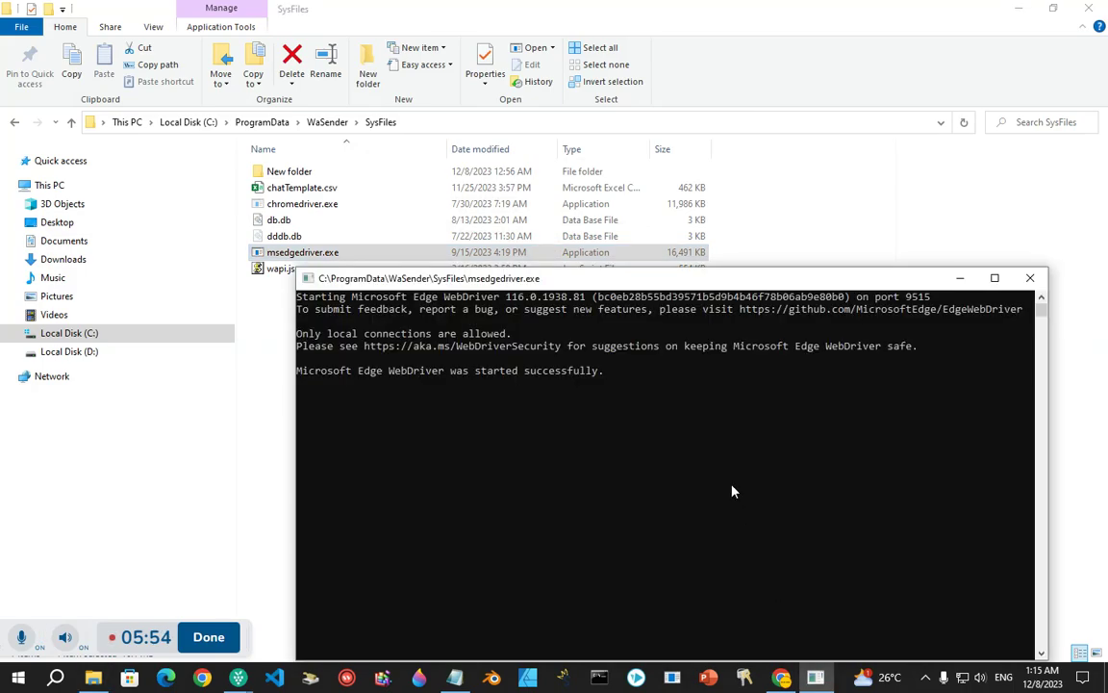
Close the msedgedriver.exe console window and try deleting the file again.
{"action": "left_click", "coordinate": [1027, 278]}
{"action": "left_click", "coordinate": [322, 255]}
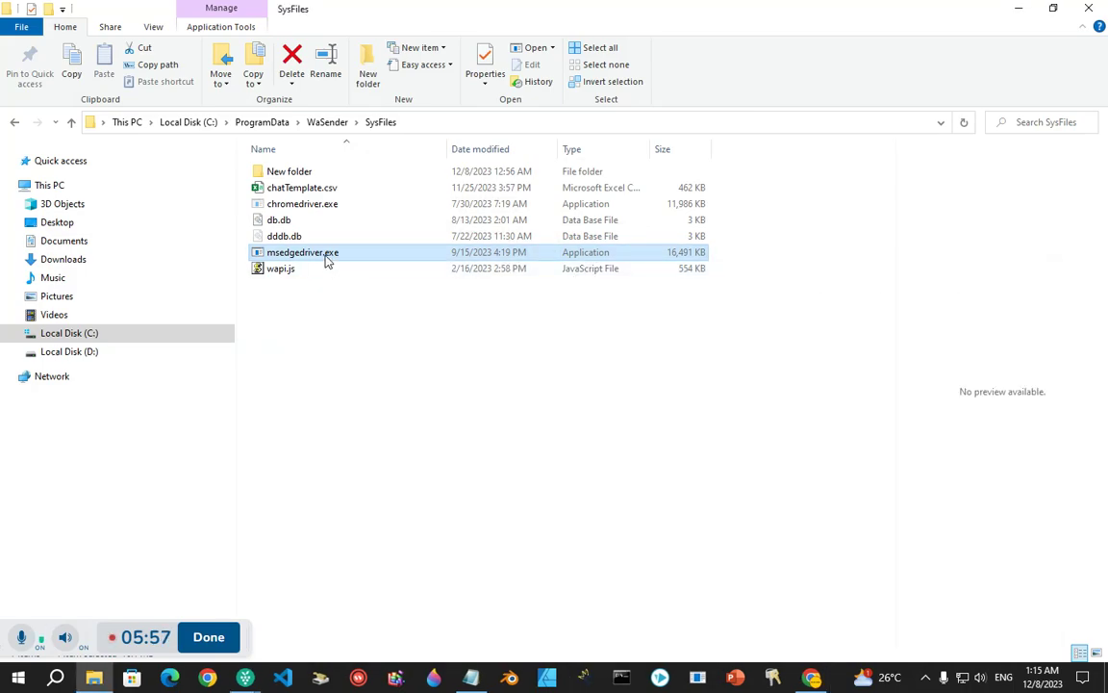
{"action": "right_click", "coordinate": [325, 253]}
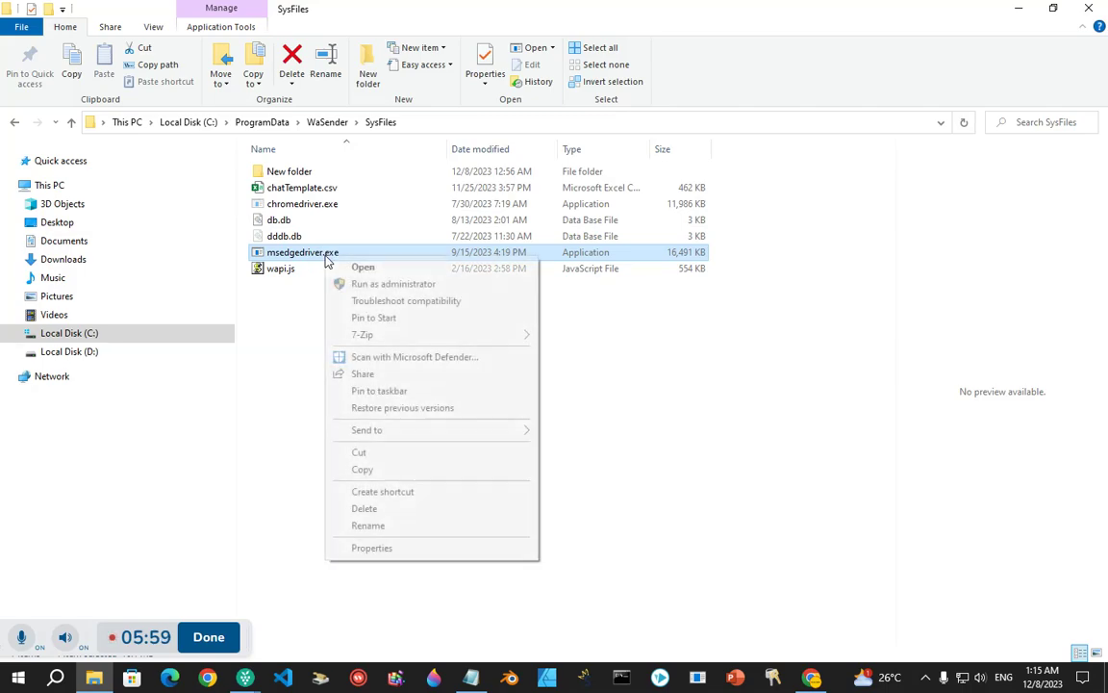
{"action": "left_click", "coordinate": [381, 511]}
{"action": "left_click", "coordinate": [589, 291]}
{"action": "left_click", "coordinate": [708, 132]}
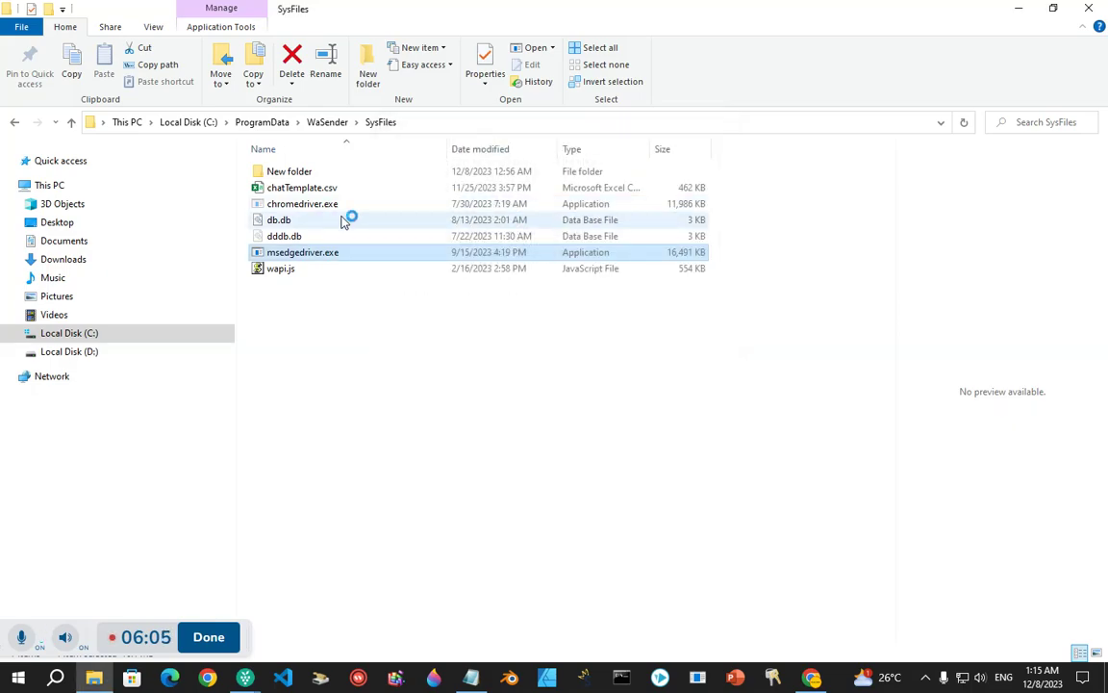
Rename msedgedriver.exe in the SysFiles folder as msedgedriver1.exe.
{"action": "left_click", "coordinate": [310, 334]}
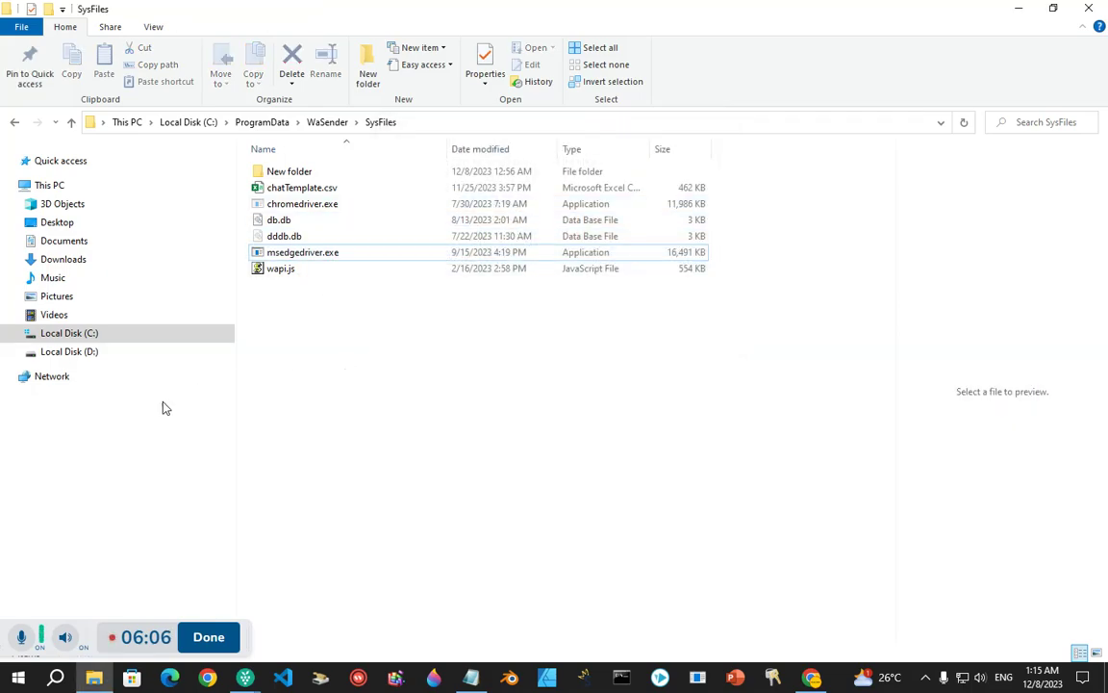
{"action": "left_click", "coordinate": [308, 252]}
{"action": "right_click", "coordinate": [308, 252]}
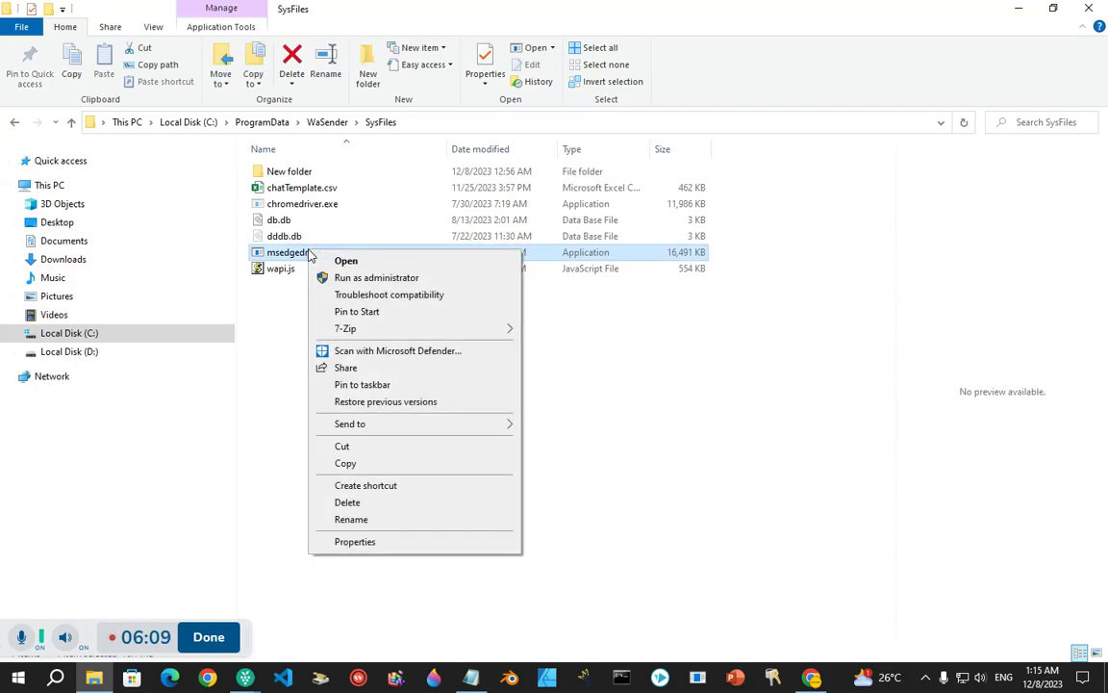
{"action": "left_click", "coordinate": [361, 520]}
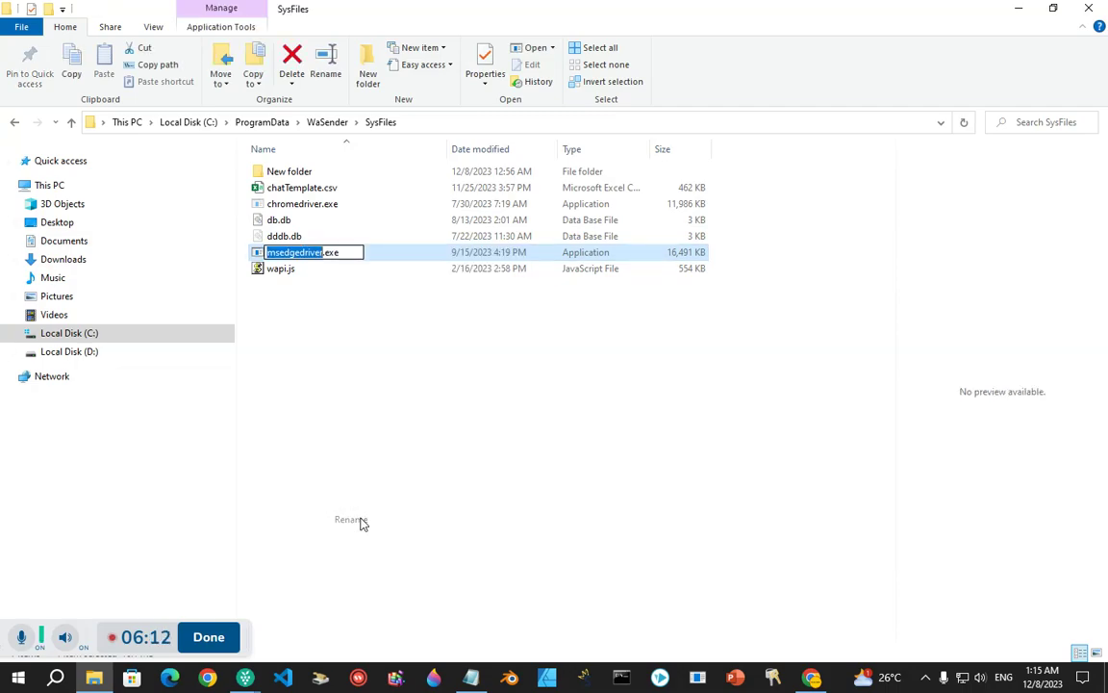
{"action": "left_click", "coordinate": [324, 252]}
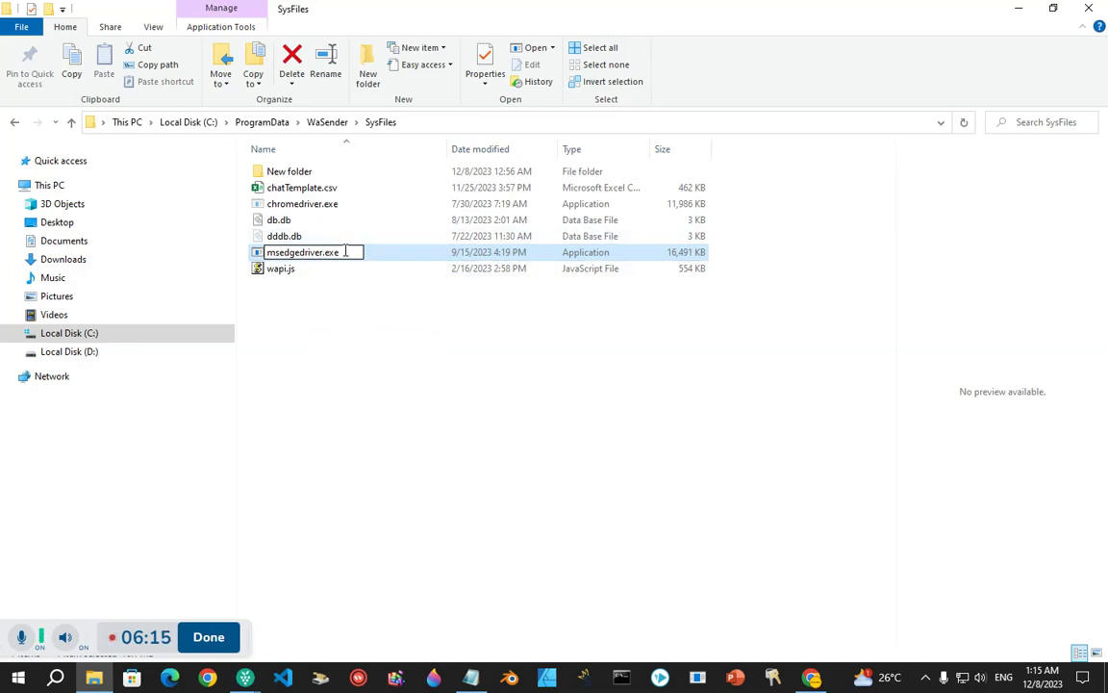
{"action": "type", "text": "1"}
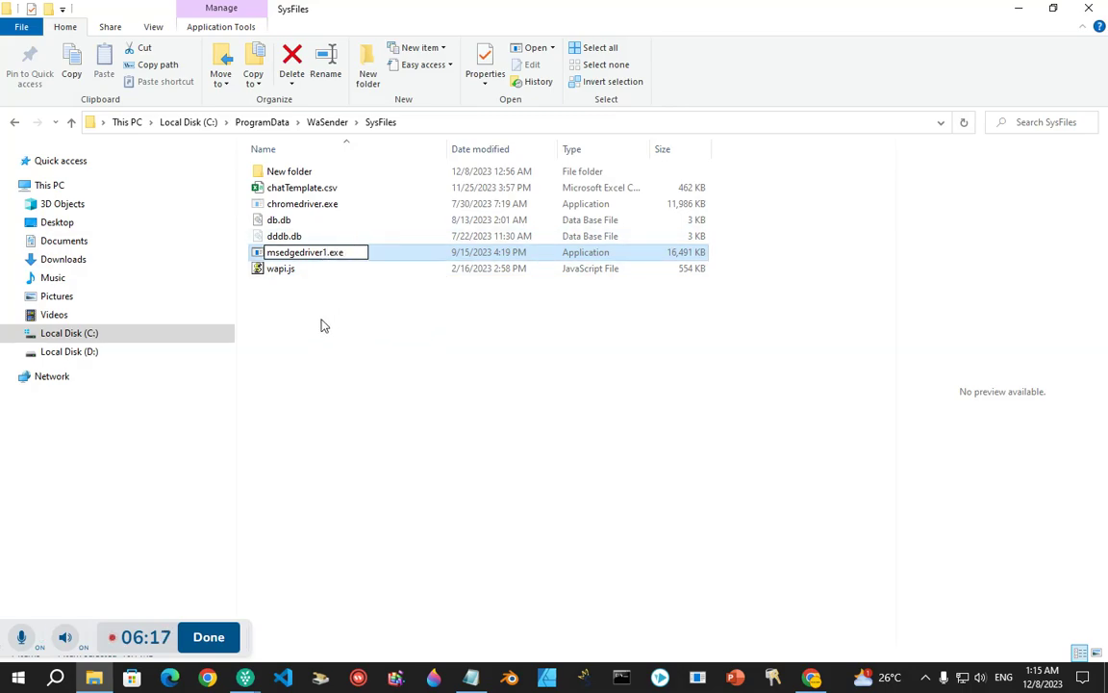
{"action": "left_click", "coordinate": [350, 338]}
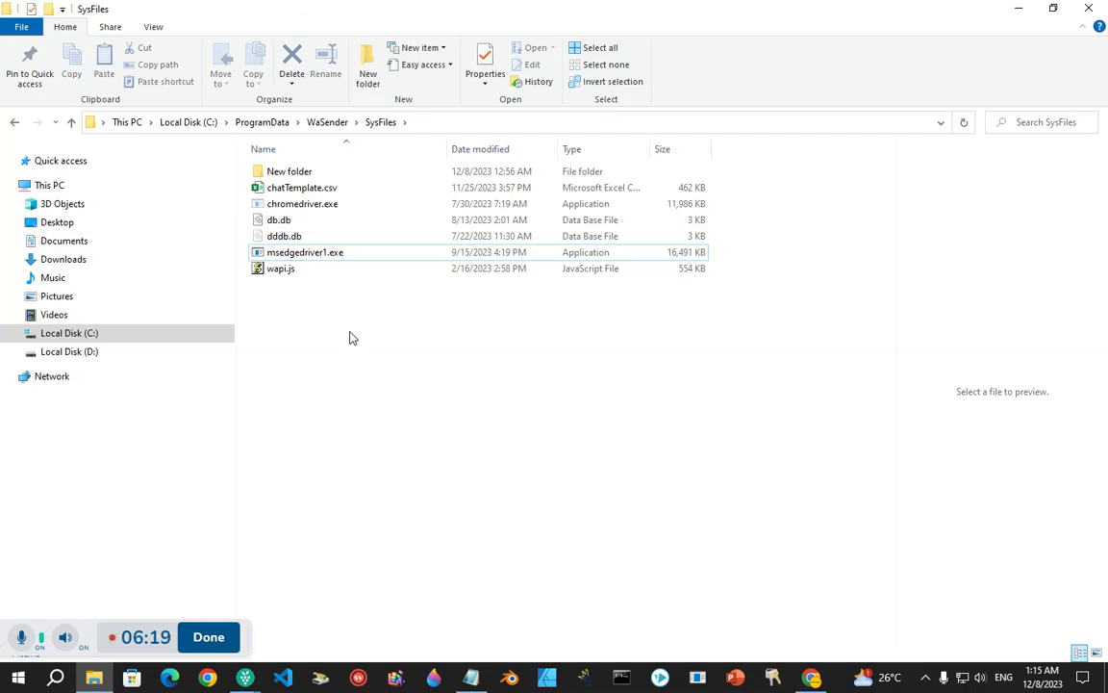
Try to delete the renamed msedgedriver1.exe, retry once and dismiss the file-in-use dialog.
{"action": "right_click", "coordinate": [332, 260]}
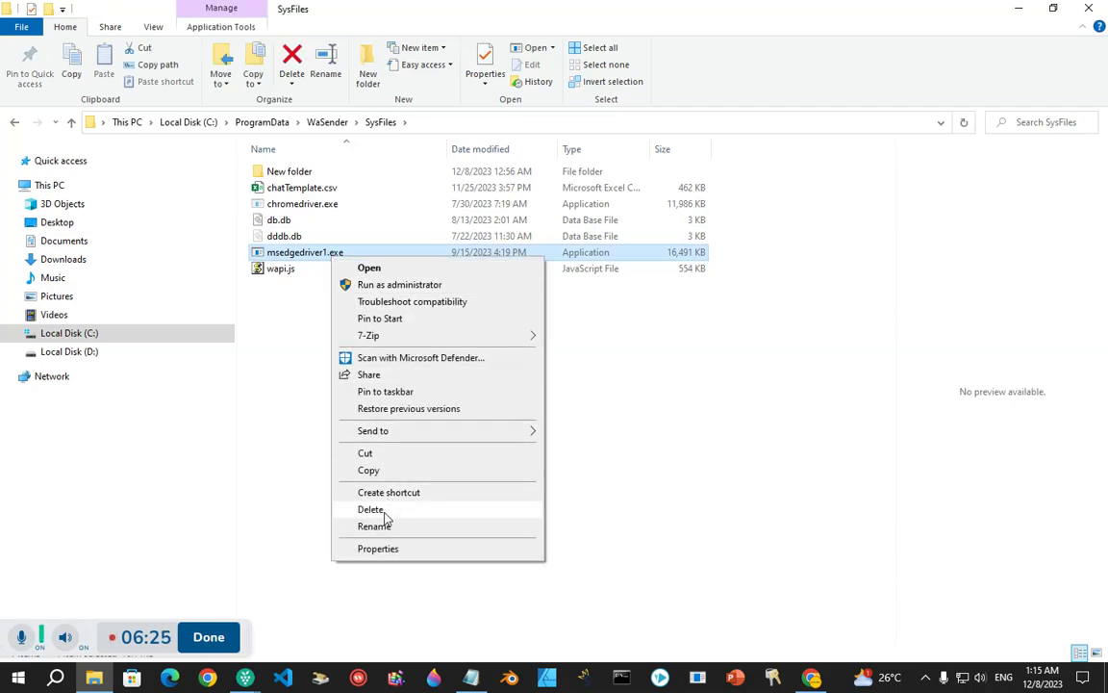
{"action": "left_click", "coordinate": [383, 512]}
{"action": "left_click", "coordinate": [616, 291]}
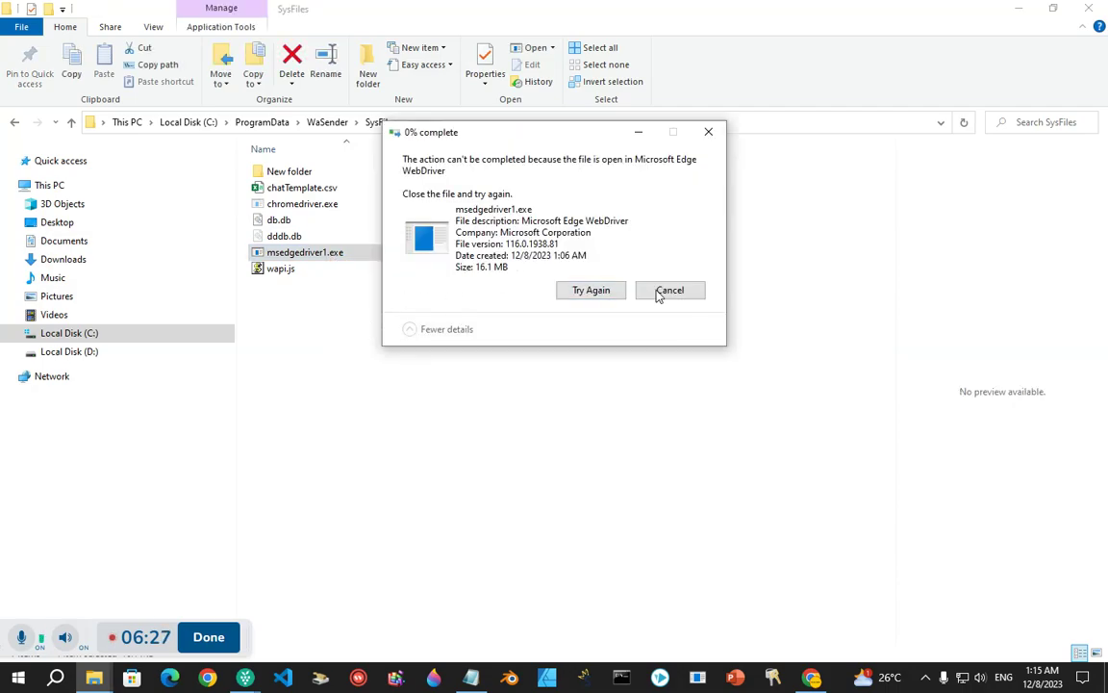
{"action": "left_click", "coordinate": [709, 136]}
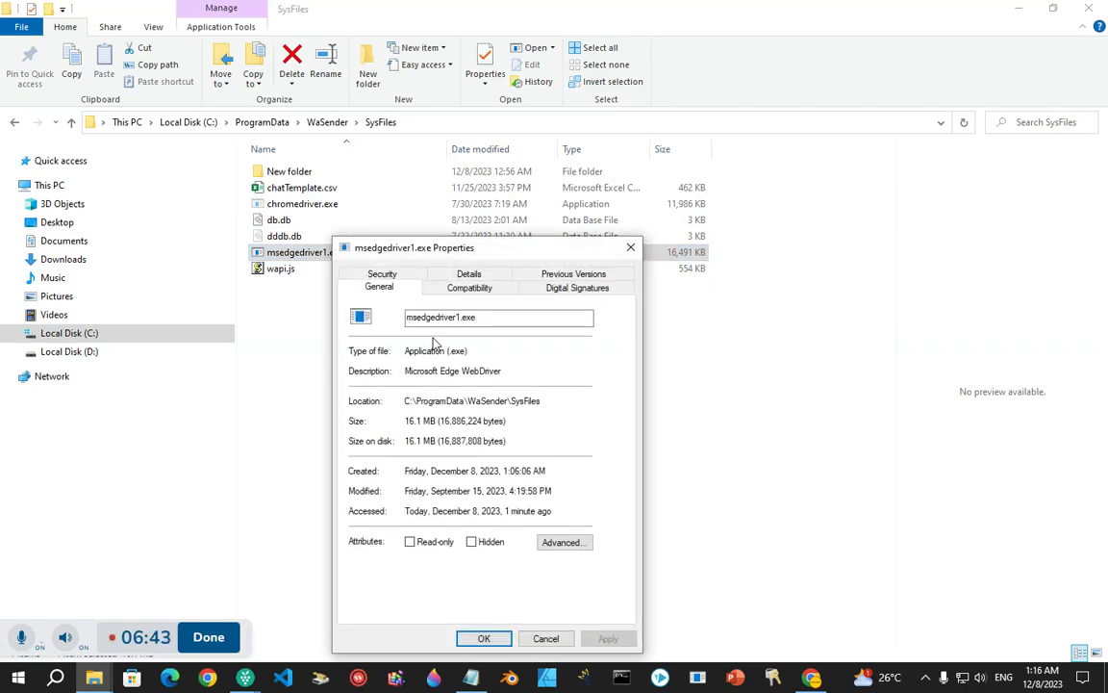
Review the general properties of msedgedriver1.exe and close them without applying changes.
{"action": "left_click_drag", "start_coordinate": [486, 253], "coordinate": [663, 156]}
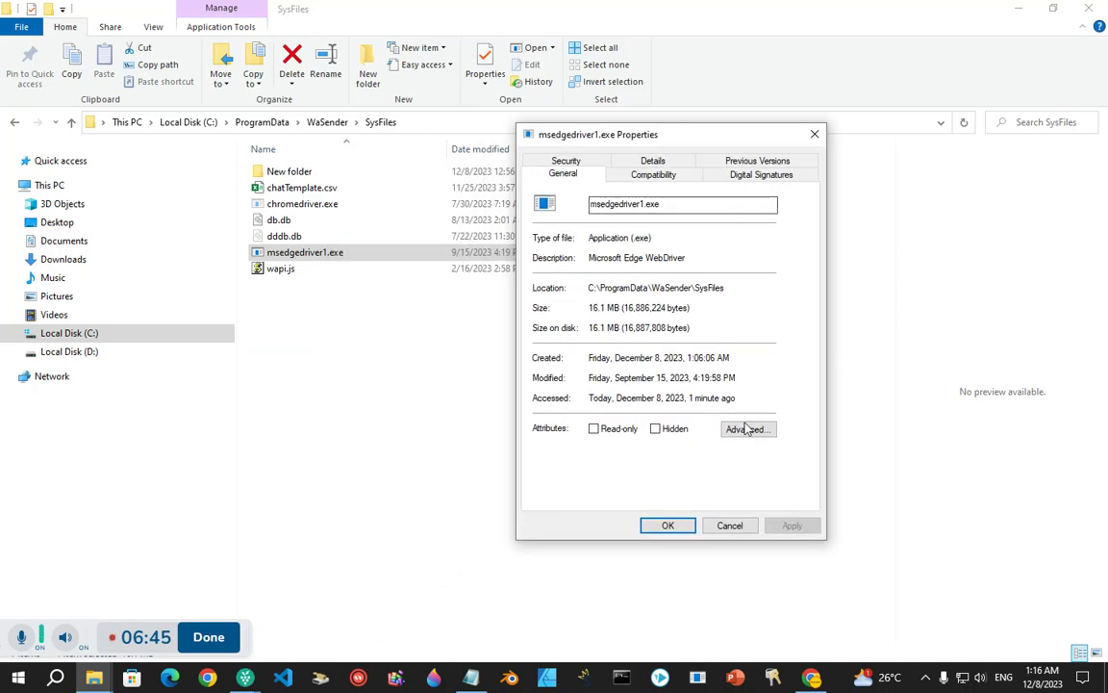
{"action": "left_click", "coordinate": [724, 524]}
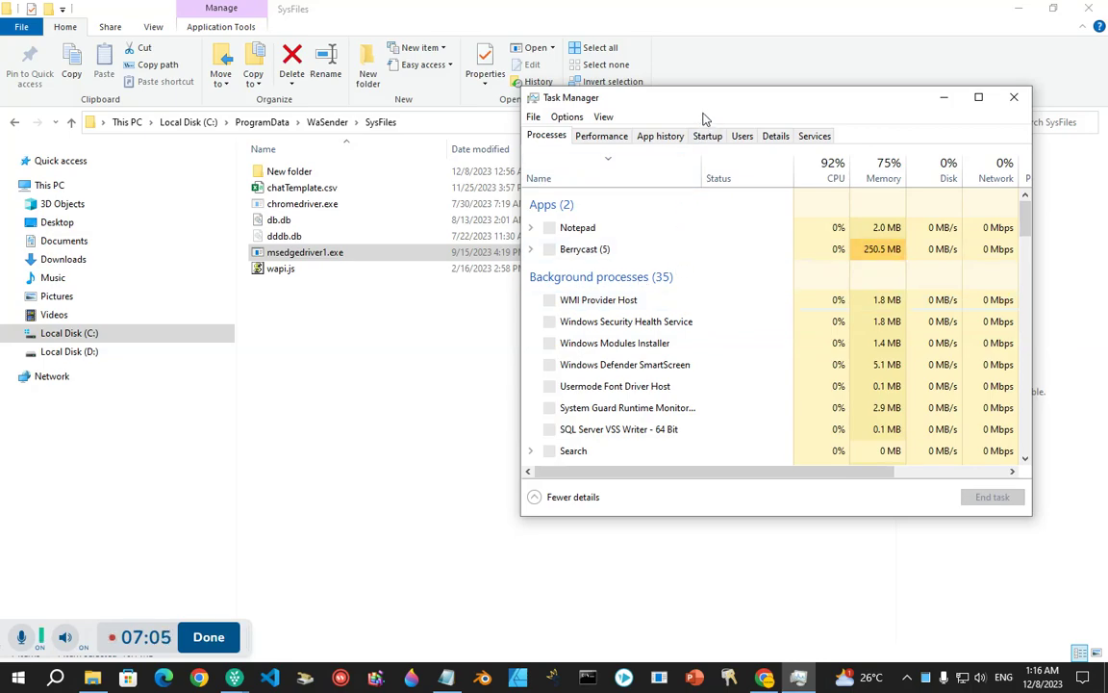
Look through the services and the detailed process list in Task Manager for Edge driver processes, and close Task Manager.
{"action": "left_click_drag", "start_coordinate": [710, 99], "coordinate": [707, 121]}
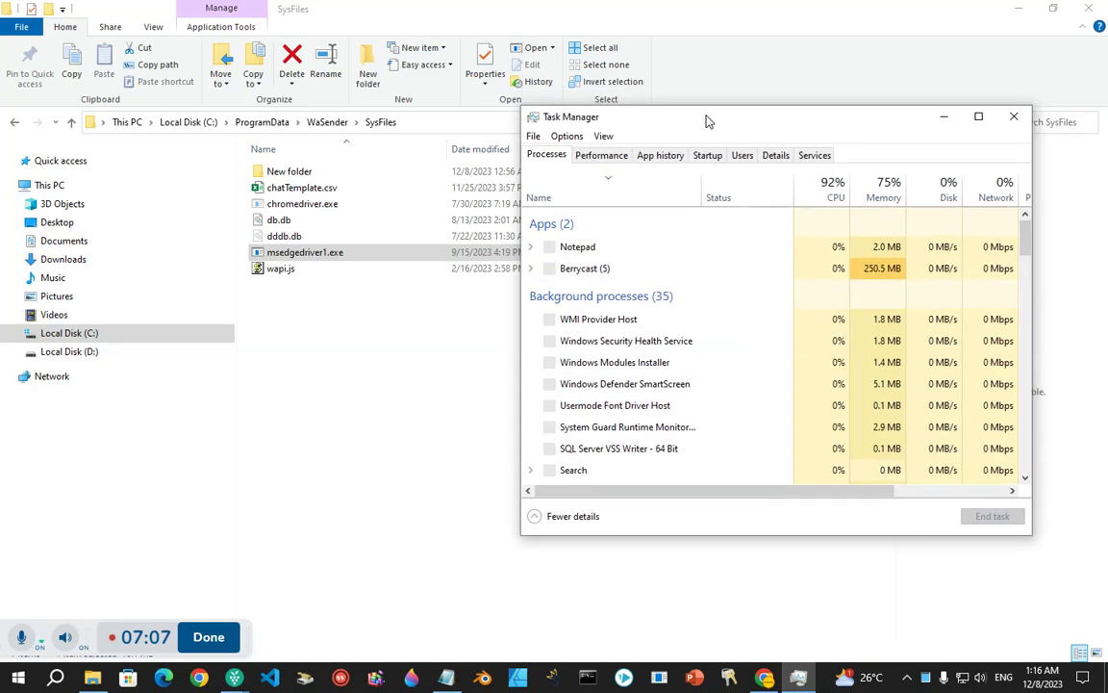
{"action": "left_click", "coordinate": [815, 158]}
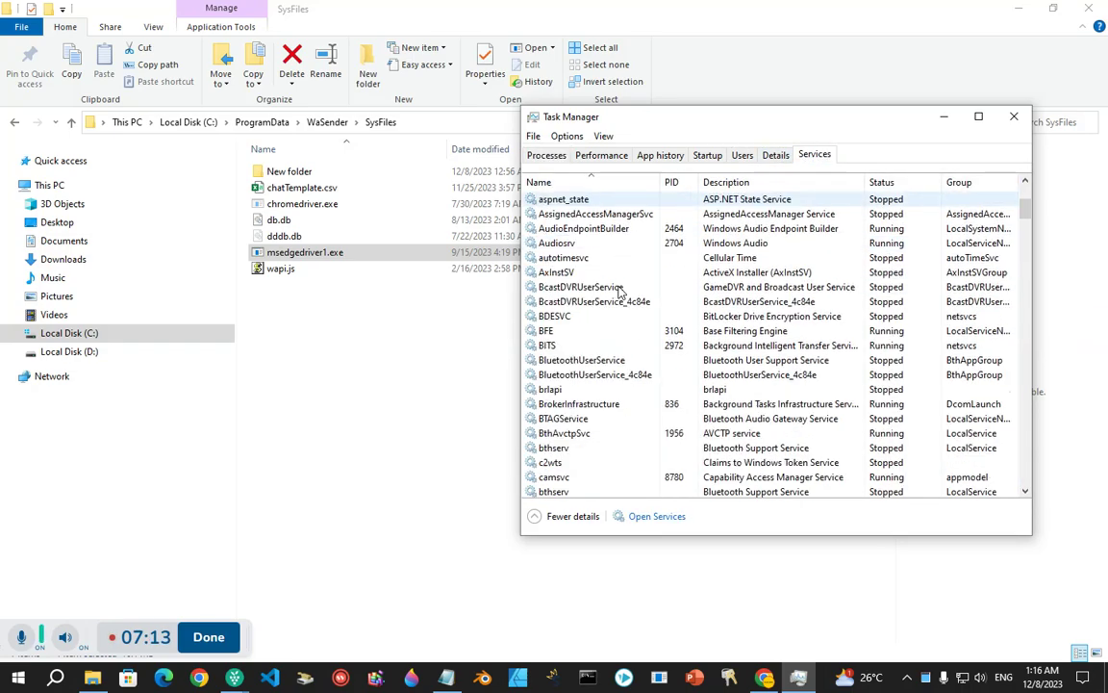
{"action": "left_click", "coordinate": [776, 157]}
{"action": "scroll", "coordinate": [591, 279], "scroll_direction": "down", "scroll_amount": 12}
{"action": "scroll", "coordinate": [597, 348], "scroll_direction": "down", "scroll_amount": 10}
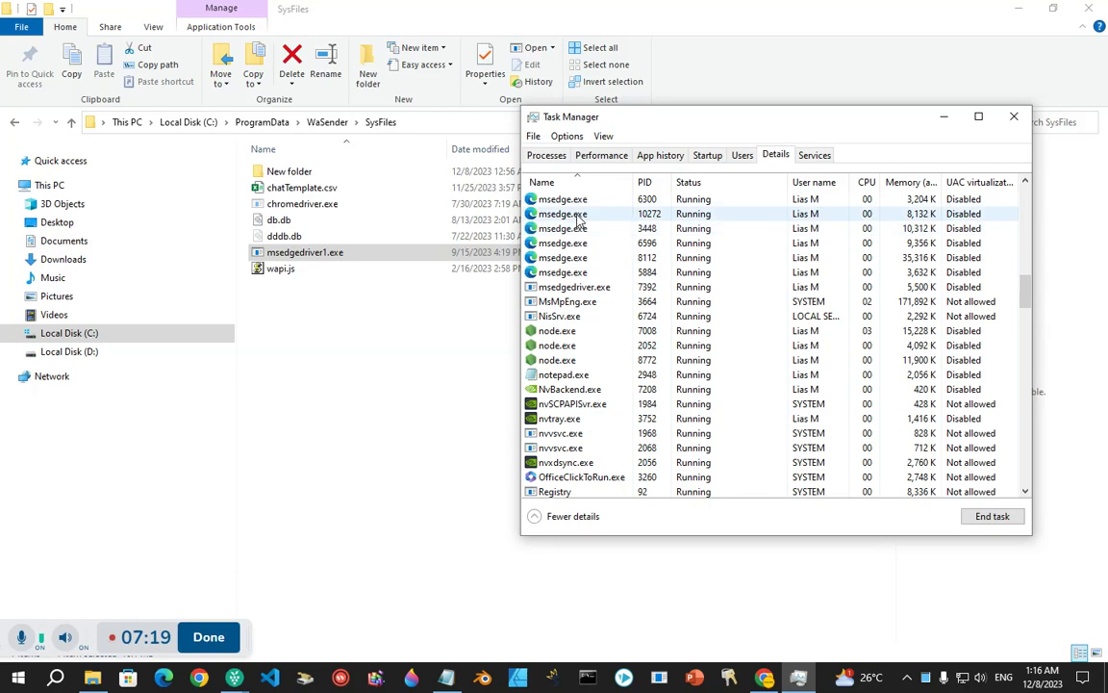
{"action": "scroll", "coordinate": [582, 224], "scroll_direction": "up", "scroll_amount": 2}
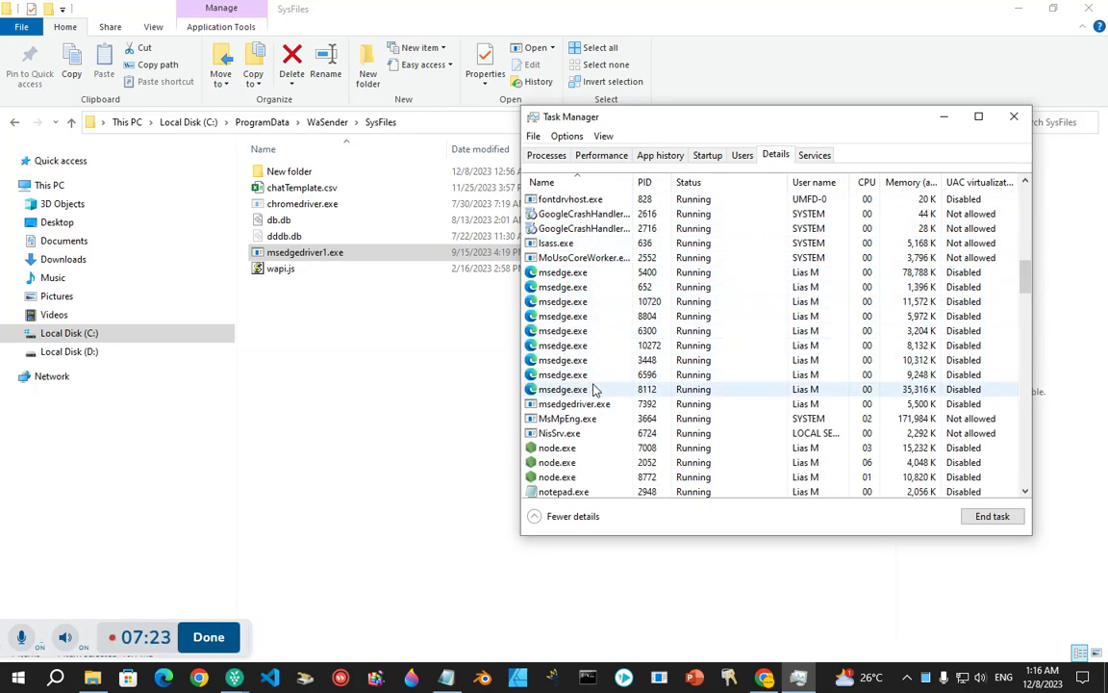
{"action": "scroll", "coordinate": [565, 298], "scroll_direction": "down", "scroll_amount": 3}
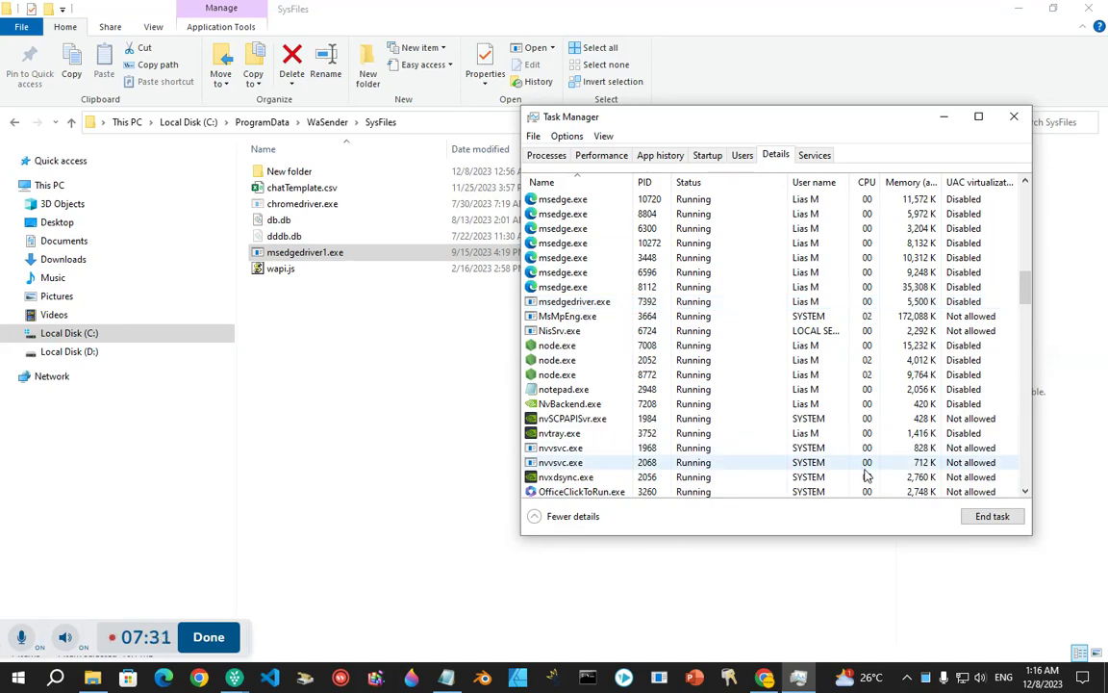
{"action": "left_click", "coordinate": [1015, 117]}
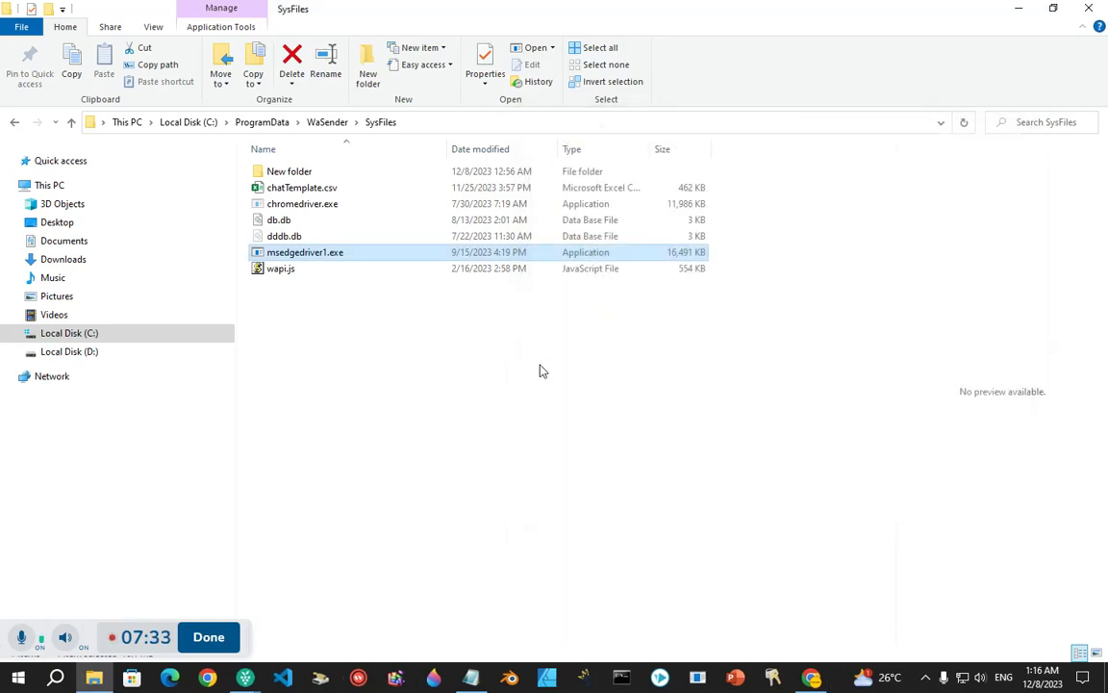
{"action": "left_click", "coordinate": [284, 256]}
{"action": "right_click", "coordinate": [285, 256]}
{"action": "left_click", "coordinate": [325, 523]}
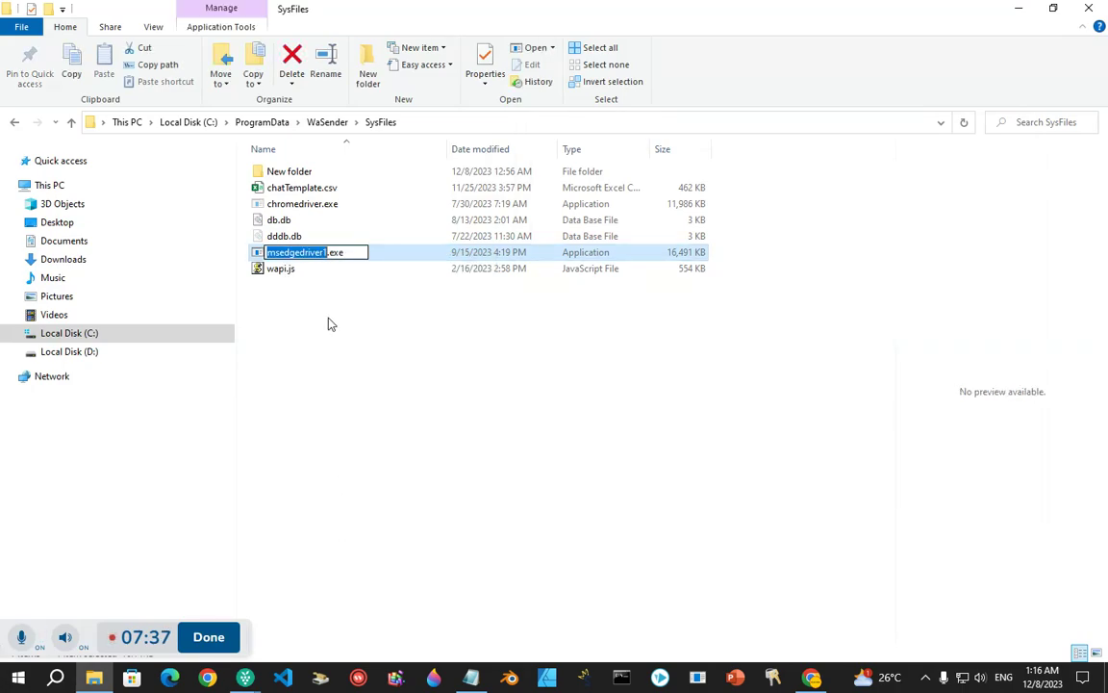
{"action": "left_click", "coordinate": [331, 332]}
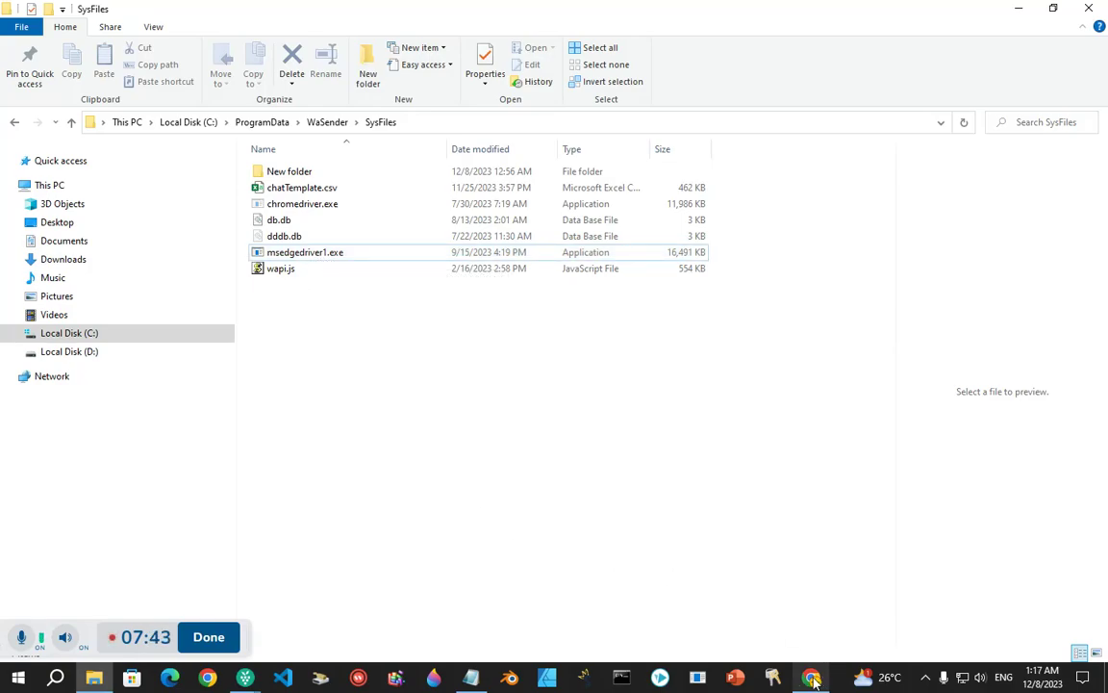
Bring up the Edge WebDriver download page in Chrome and copy the text "Microsoft Edge WebDriver" from the open Notepad note.
{"action": "mouse_move", "coordinate": [811, 676]}
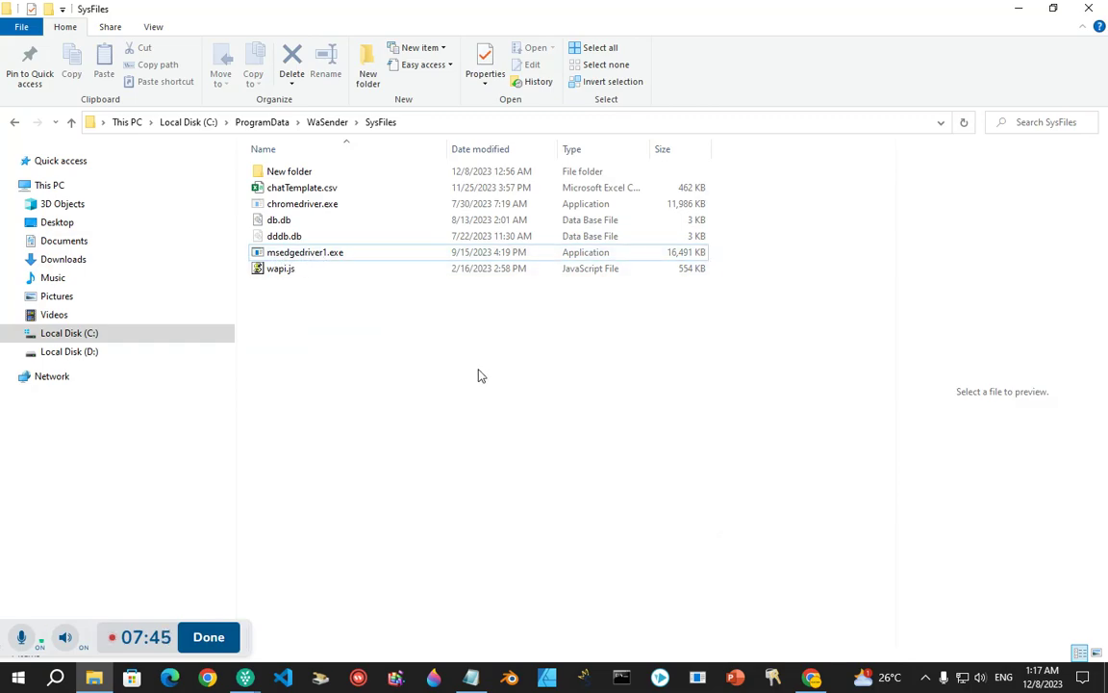
{"action": "left_click", "coordinate": [811, 679]}
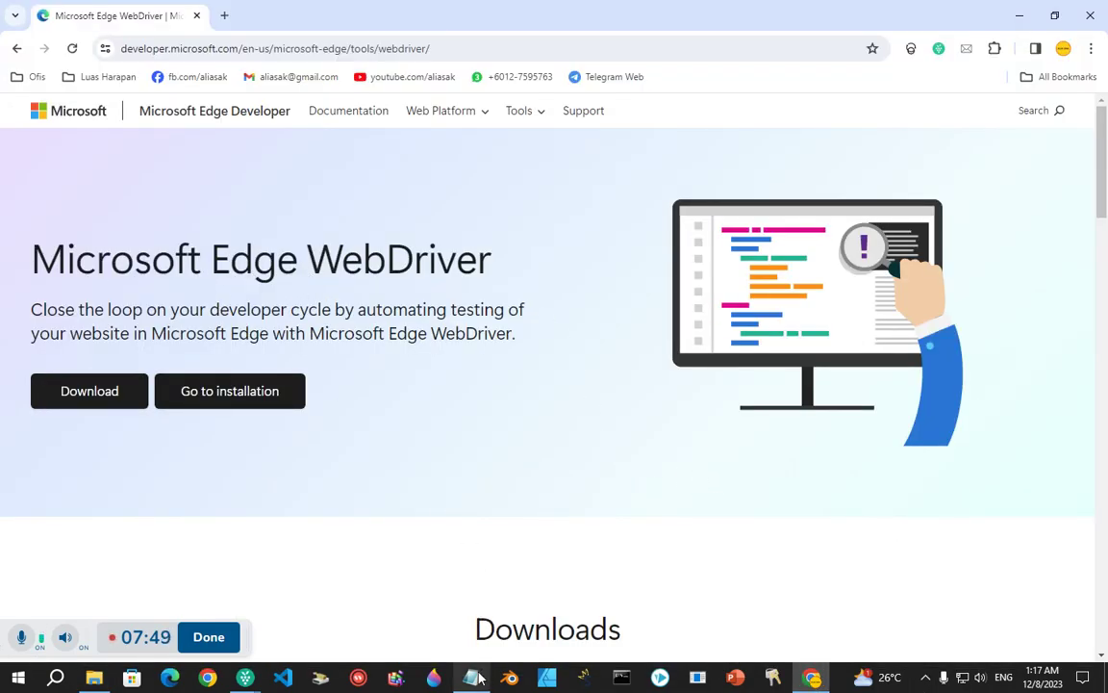
{"action": "key", "text": "alt+Tab"}
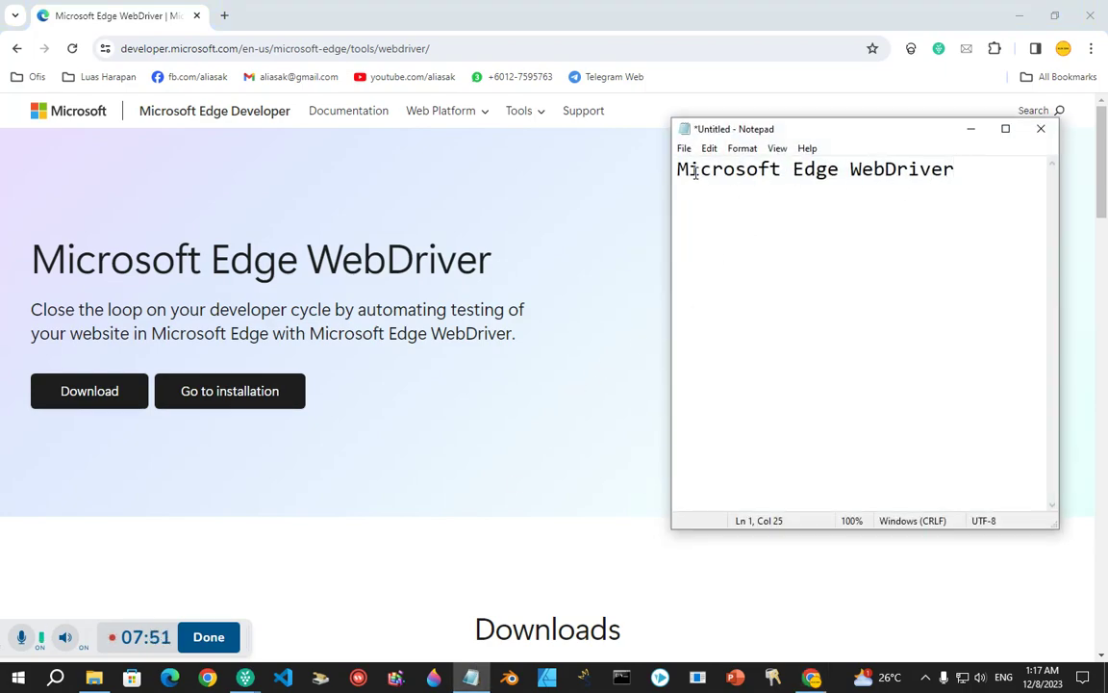
{"action": "left_click_drag", "start_coordinate": [677, 169], "coordinate": [980, 171]}
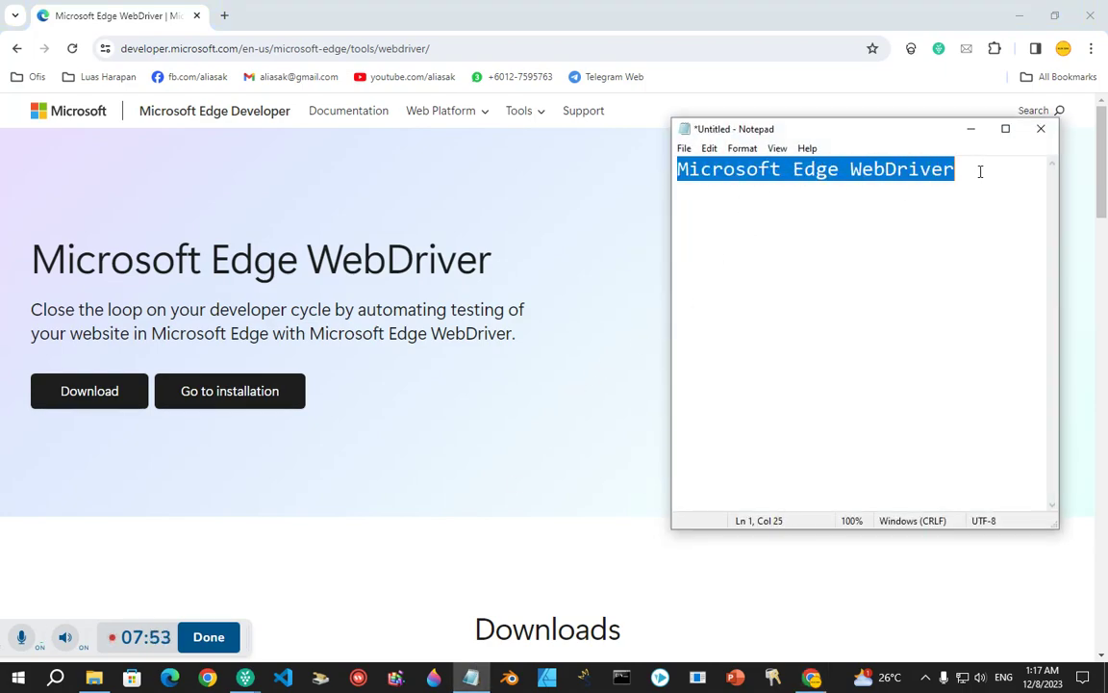
{"action": "right_click", "coordinate": [909, 176]}
{"action": "left_click", "coordinate": [947, 227]}
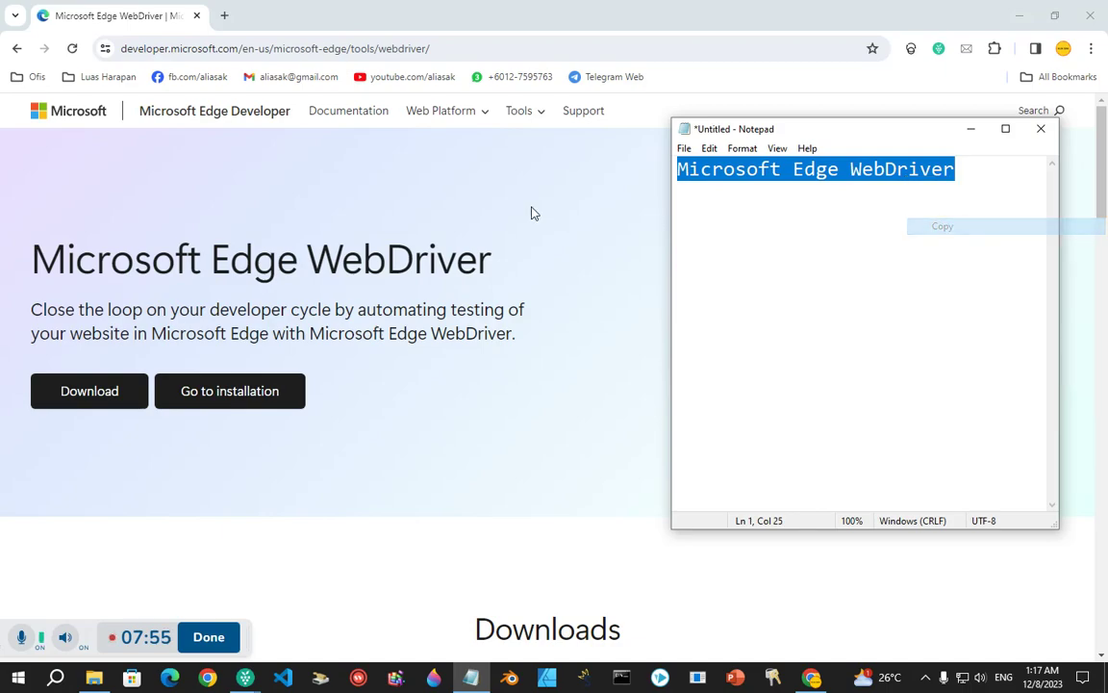
Search the web in Chrome for the copied text "Microsoft Edge WebDriver".
{"action": "left_click", "coordinate": [514, 210]}
{"action": "left_click", "coordinate": [247, 46]}
{"action": "right_click", "coordinate": [248, 46]}
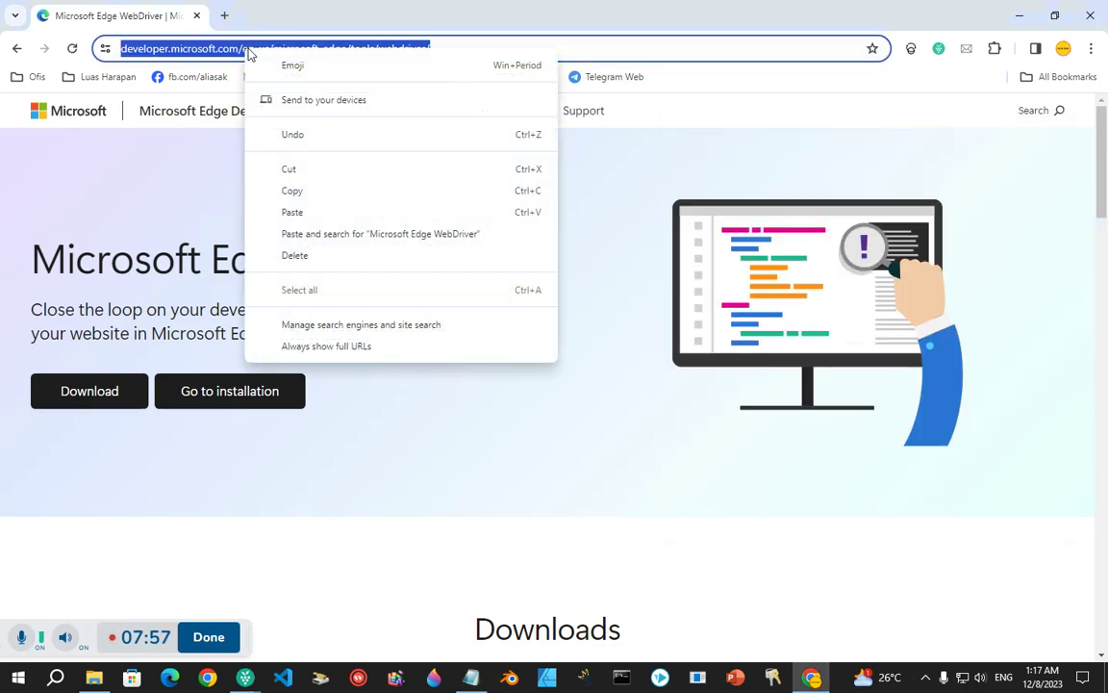
{"action": "left_click", "coordinate": [293, 211]}
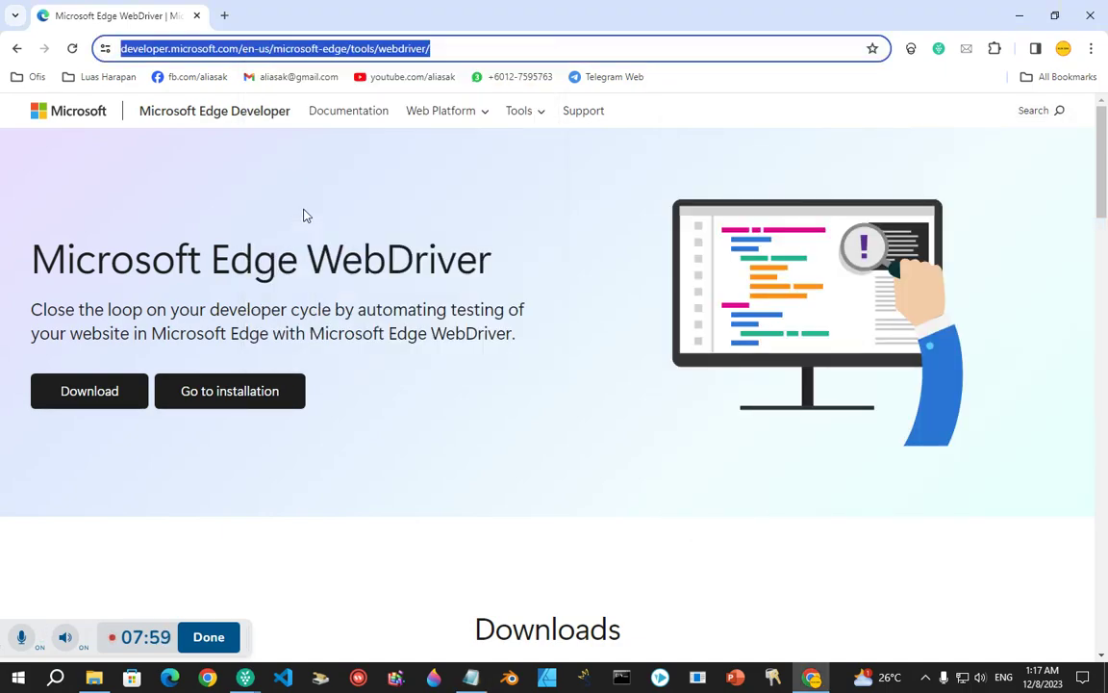
{"action": "key", "text": "Return"}
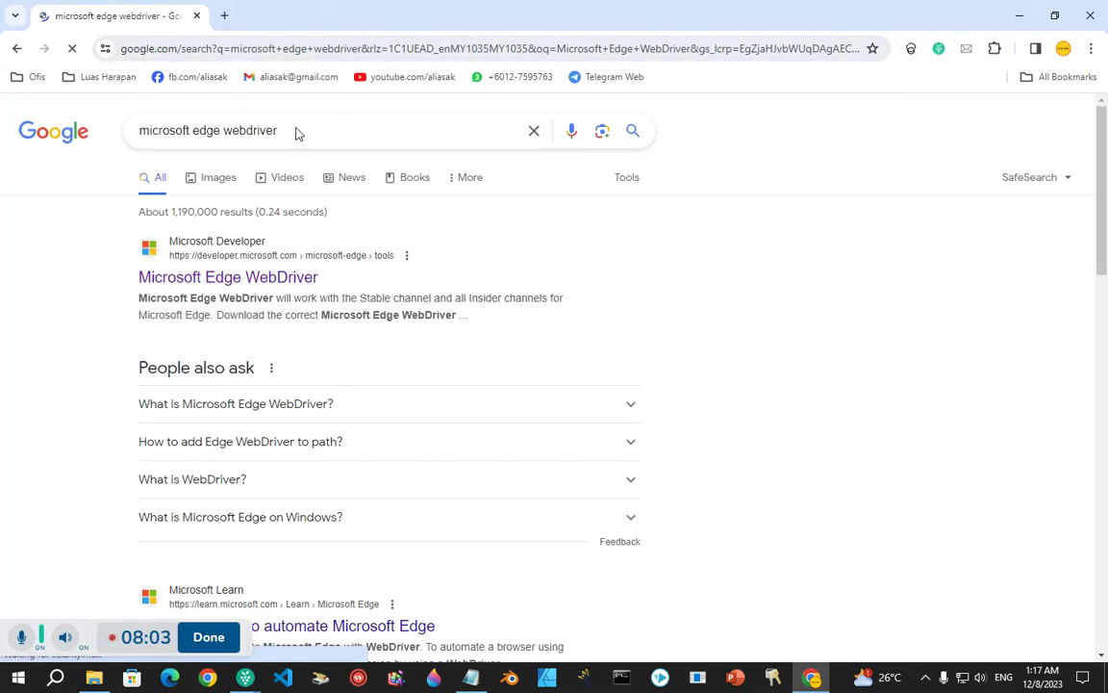
Open Microsoft's Edge WebDriver page from the search results and go to its latest-version downloads.
{"action": "scroll", "coordinate": [104, 255], "scroll_direction": "down", "scroll_amount": 3}
{"action": "scroll", "coordinate": [106, 260], "scroll_direction": "up", "scroll_amount": 3}
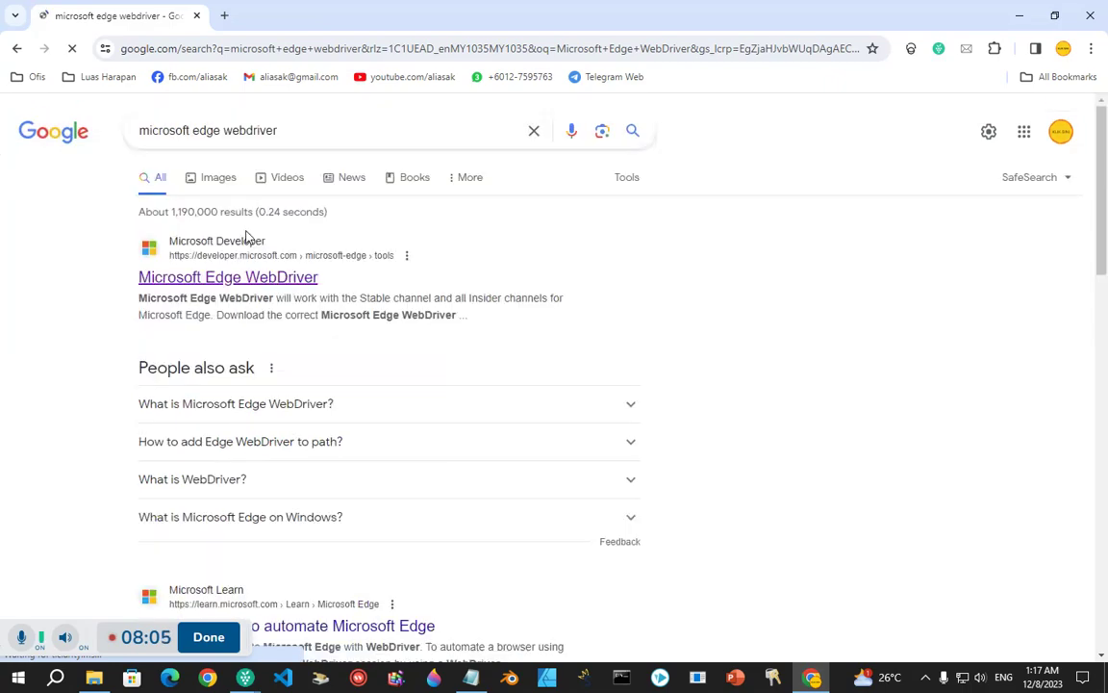
{"action": "left_click", "coordinate": [188, 279]}
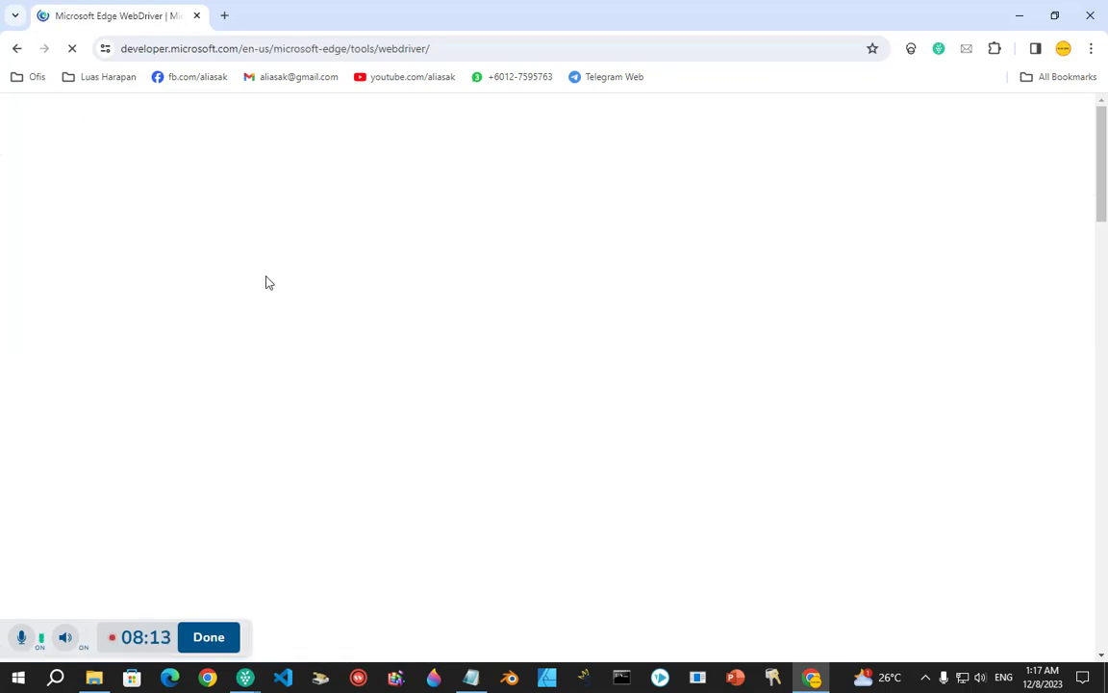
{"action": "scroll", "coordinate": [403, 302], "scroll_direction": "down", "scroll_amount": 1}
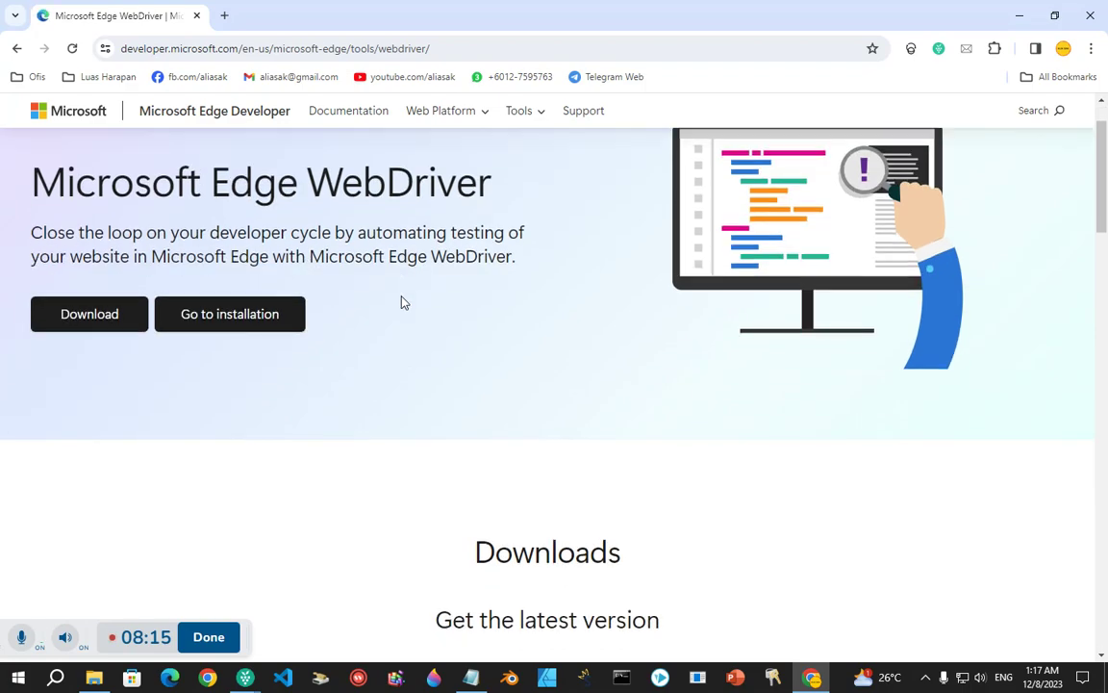
{"action": "left_click", "coordinate": [85, 321]}
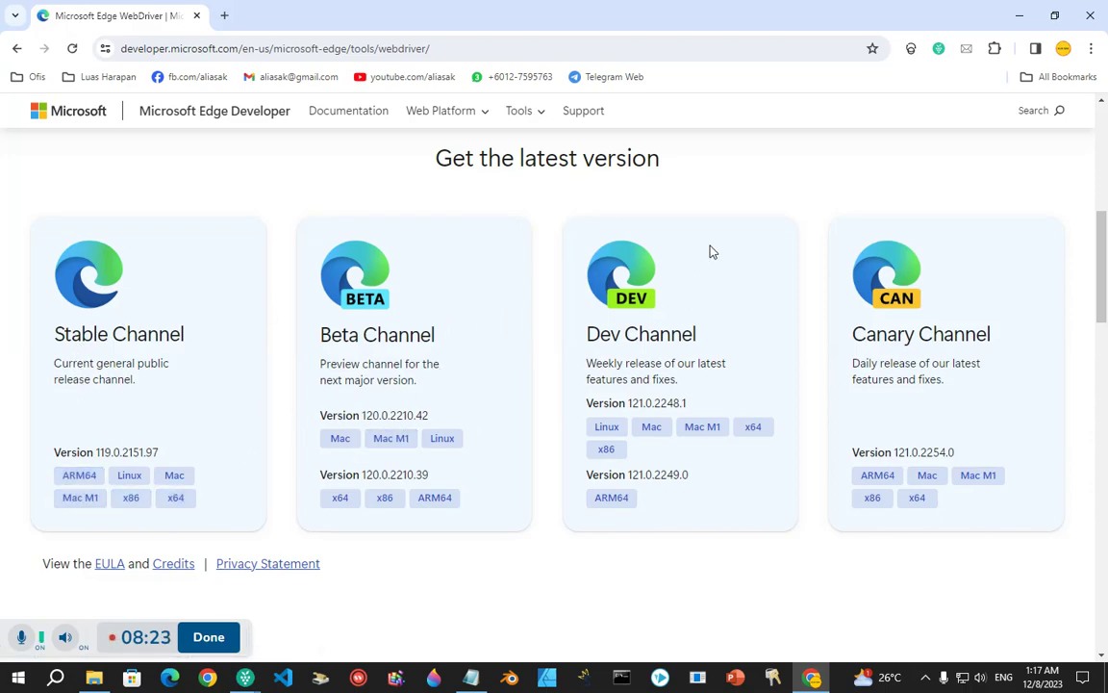
Switch to Microsoft Edge, check its installed version and 32/64-bit type on the About page, and minimize it.
{"action": "mouse_move", "coordinate": [96, 681]}
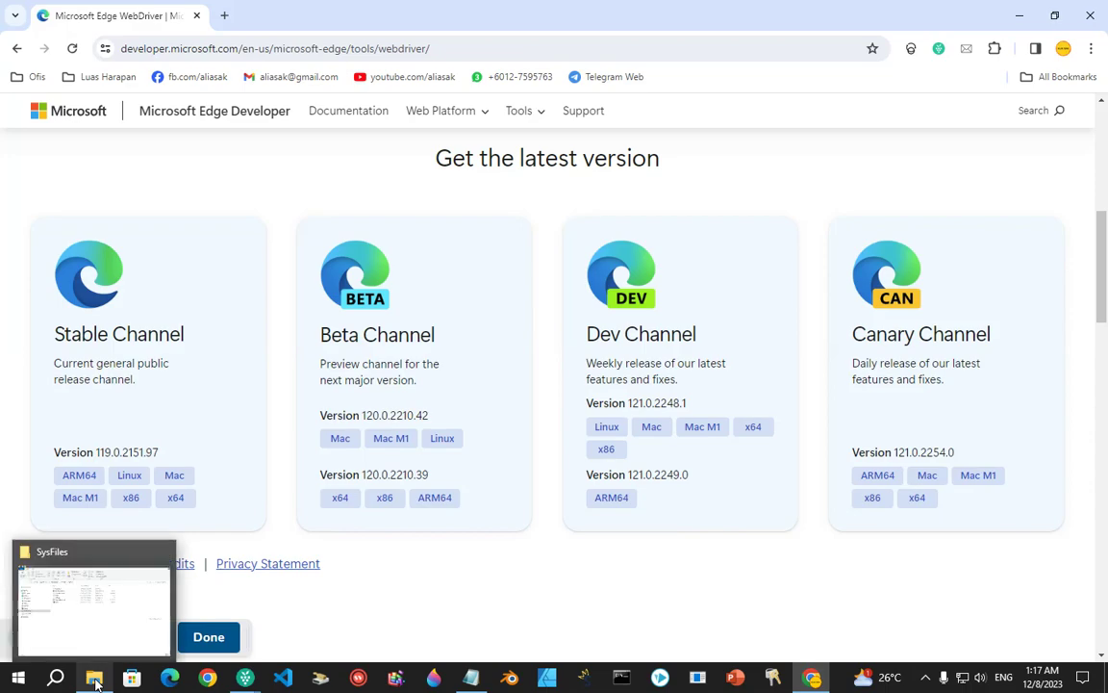
{"action": "left_click", "coordinate": [175, 679]}
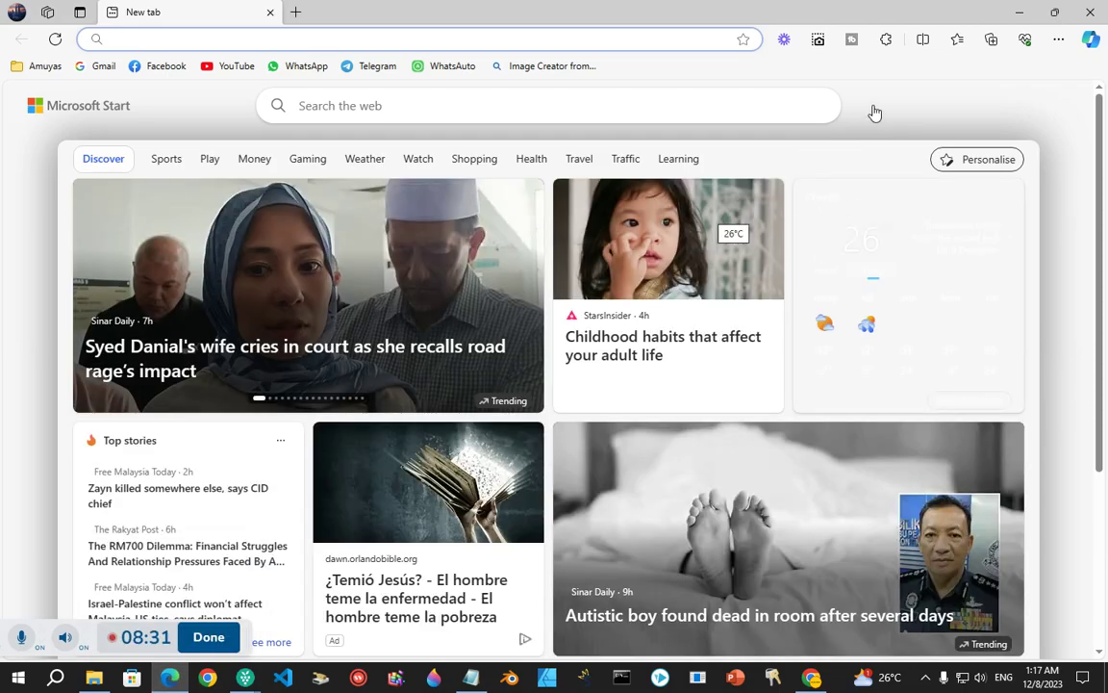
{"action": "left_click", "coordinate": [1058, 40]}
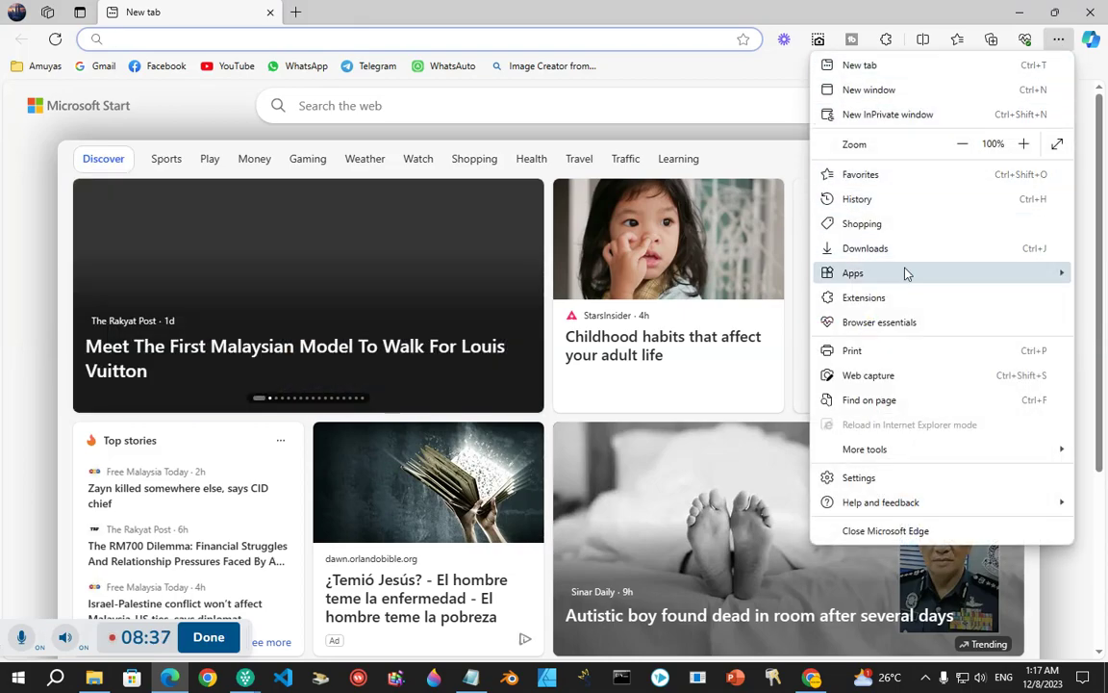
{"action": "left_click", "coordinate": [869, 477]}
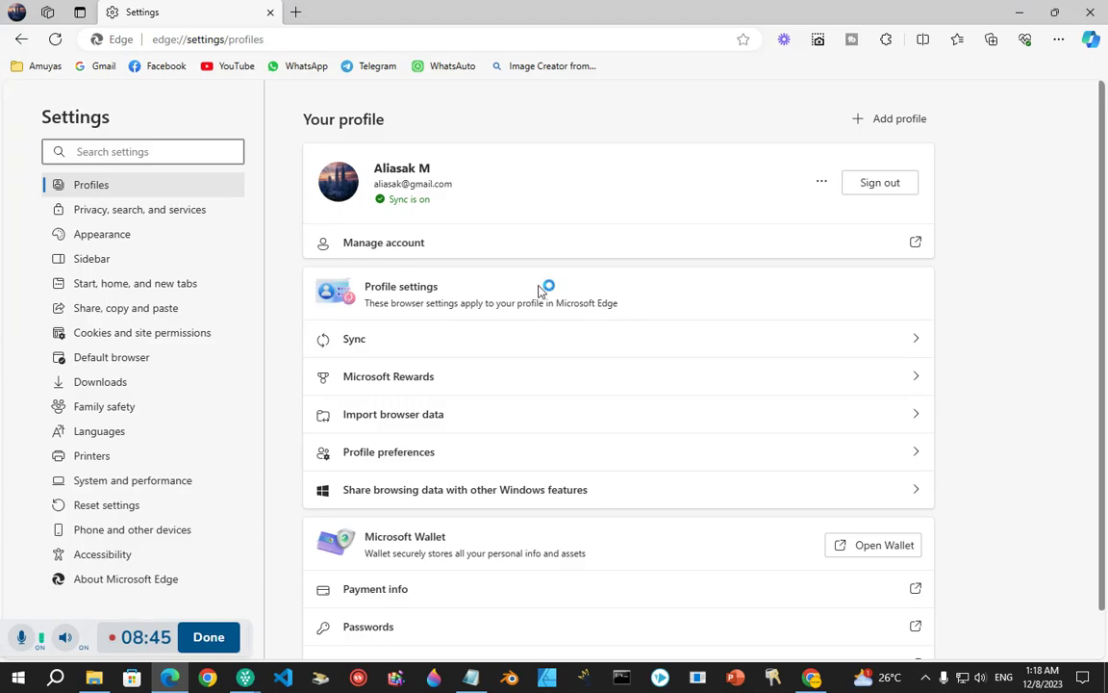
{"action": "left_click", "coordinate": [114, 583]}
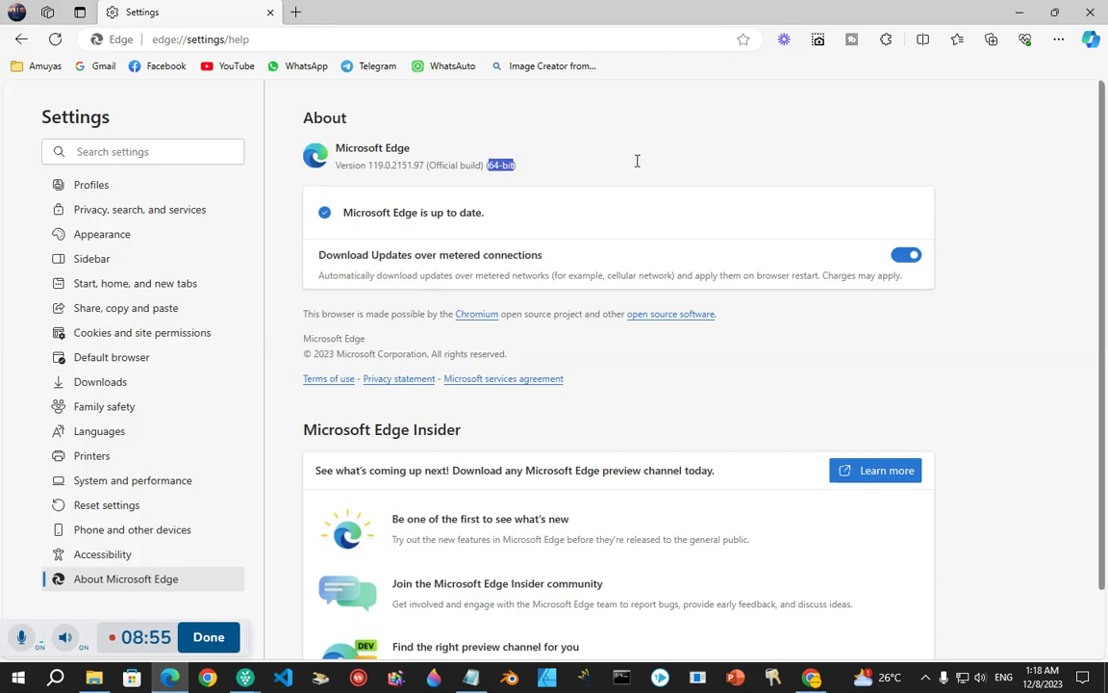
{"action": "left_click", "coordinate": [1019, 11]}
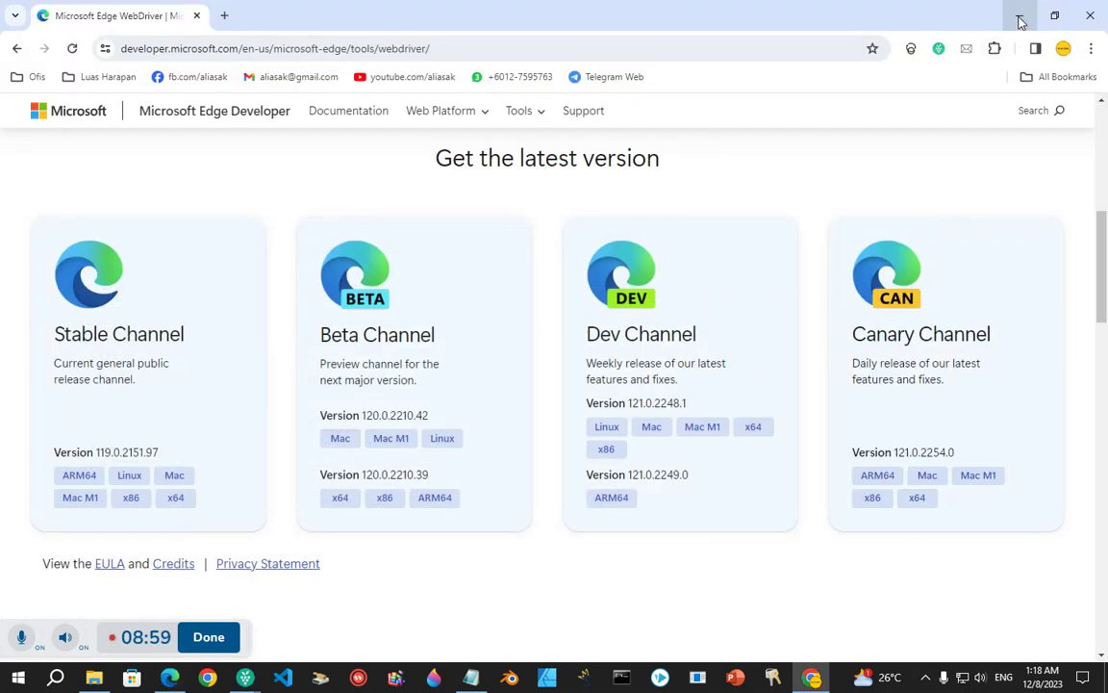
Download the Stable Channel 119.0.2151.97 x64 driver from the WebDriver page in Chrome and save edgedriver_win64 (1).zip to the Desktop.
{"action": "left_click", "coordinate": [1018, 16]}
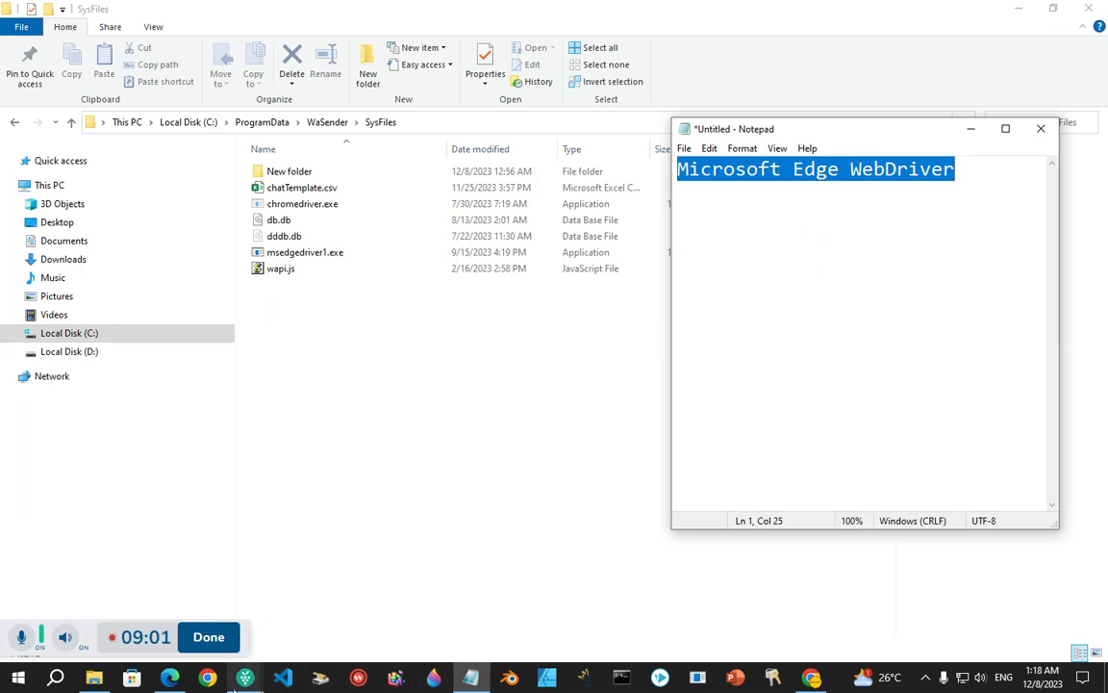
{"action": "left_click", "coordinate": [813, 679]}
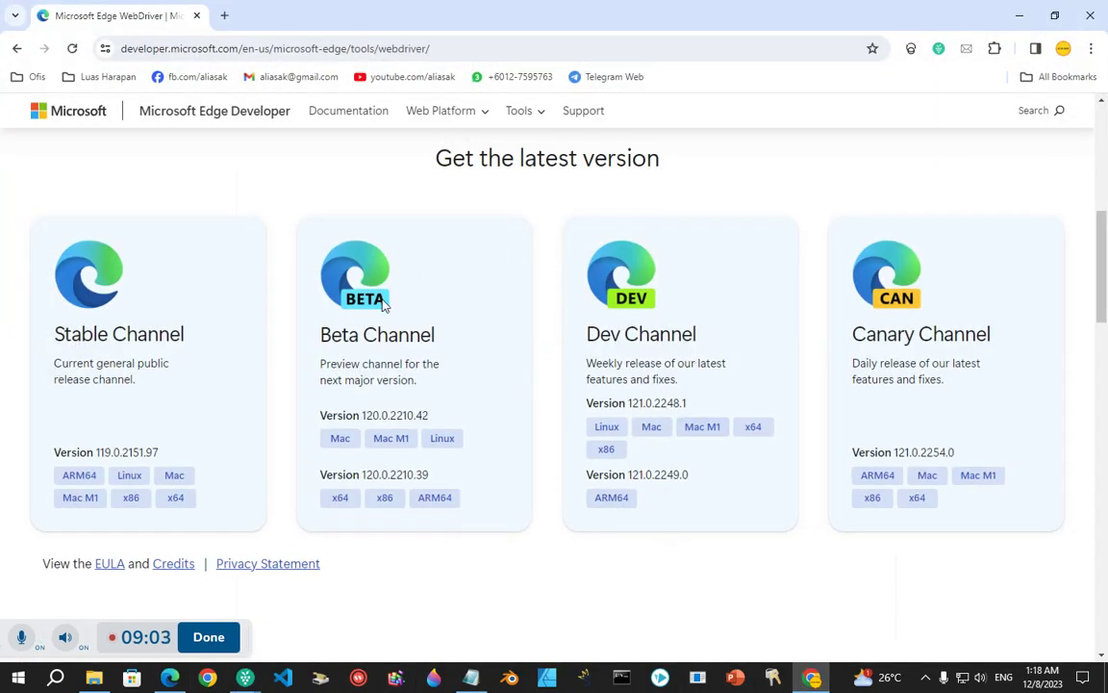
{"action": "scroll", "coordinate": [230, 452], "scroll_direction": "down", "scroll_amount": 1}
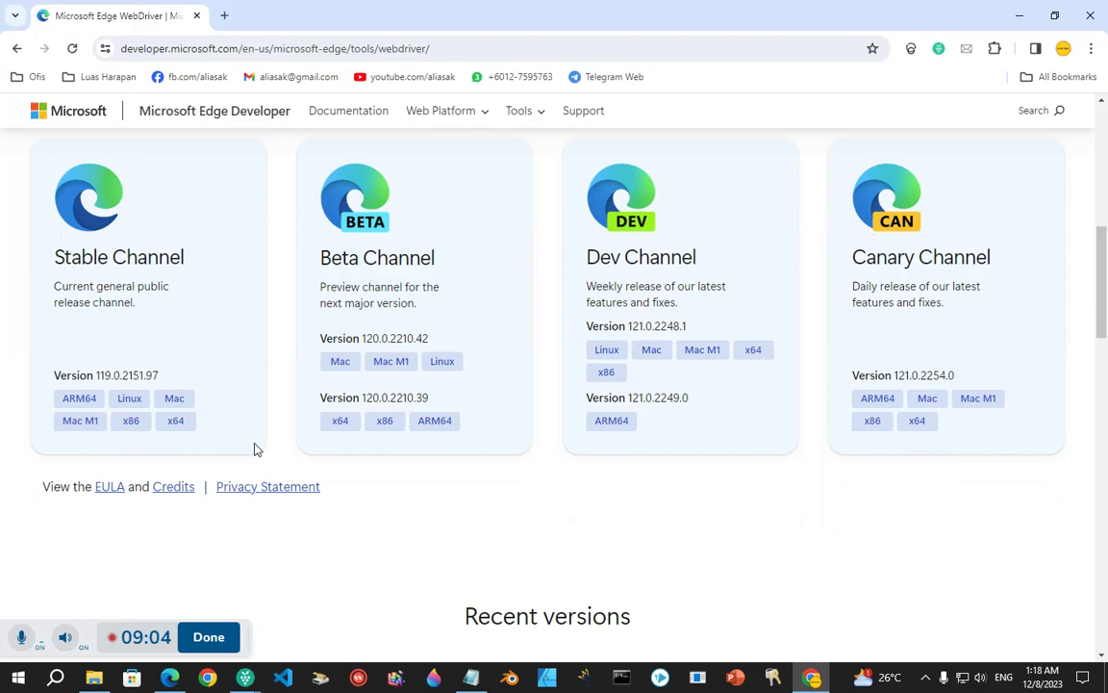
{"action": "left_click", "coordinate": [175, 424]}
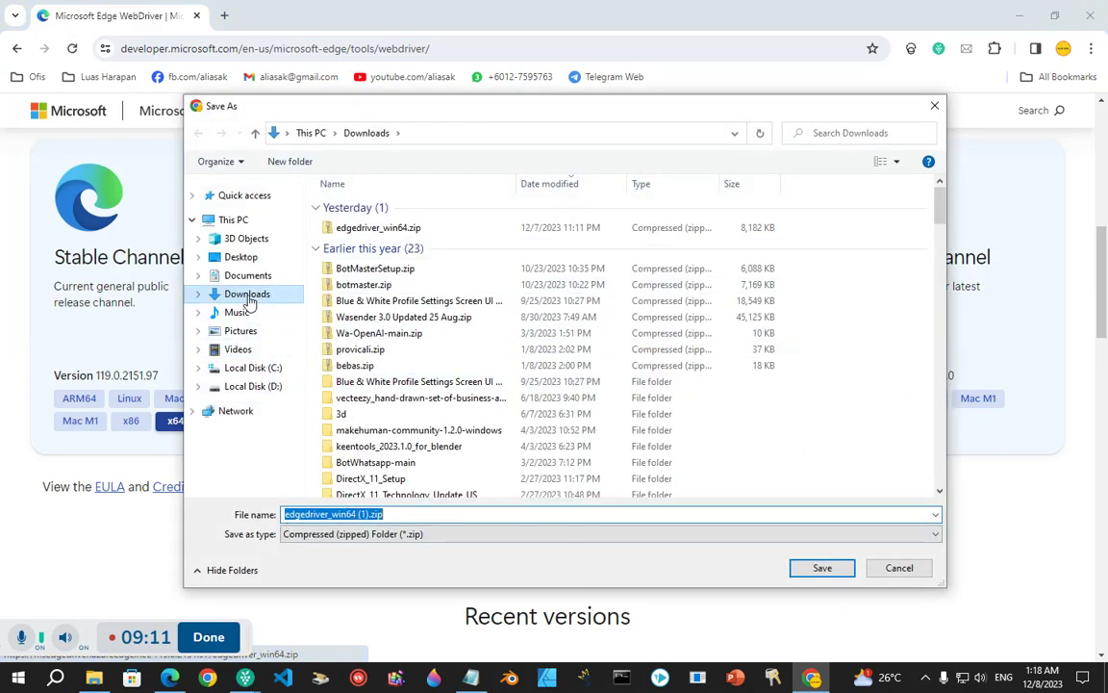
{"action": "left_click", "coordinate": [241, 261]}
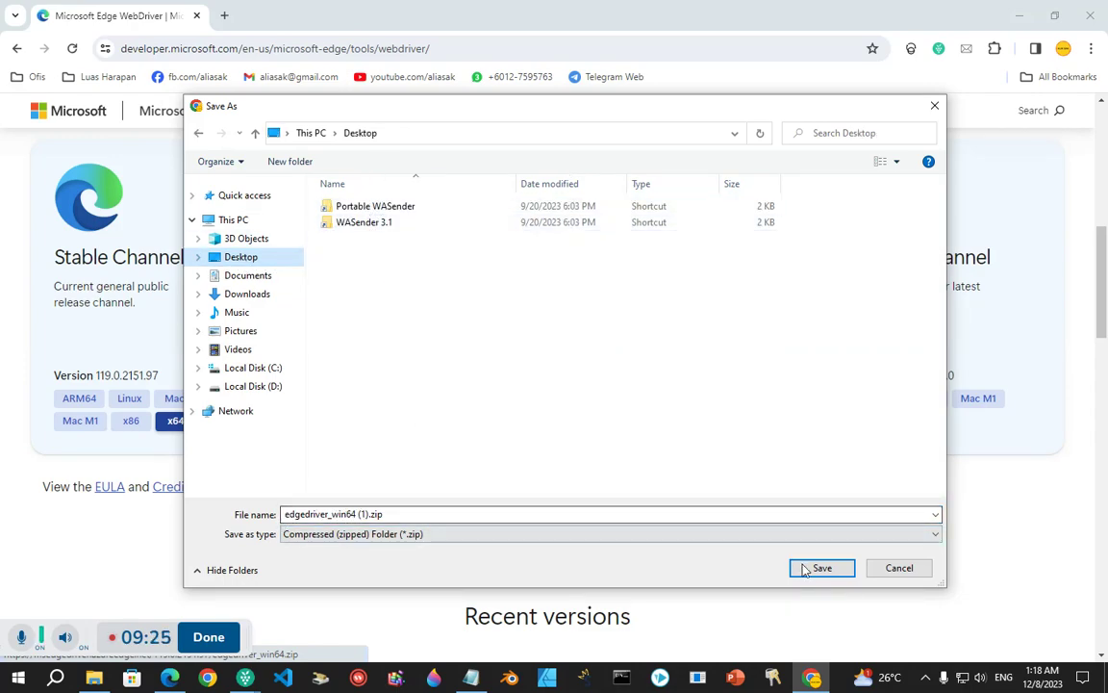
{"action": "left_click", "coordinate": [819, 568]}
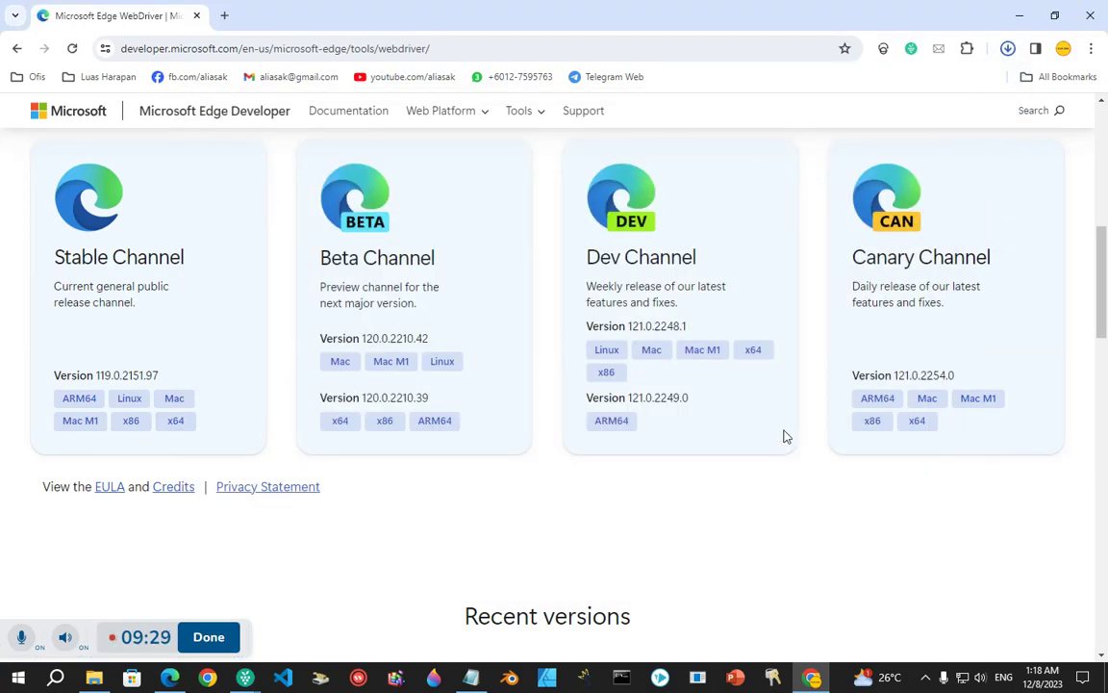
Show the downloaded edgedriver_win64 (1).zip in its folder and extract it to D:\Desktop\edgedriver_win64 (1).
{"action": "left_click", "coordinate": [966, 88]}
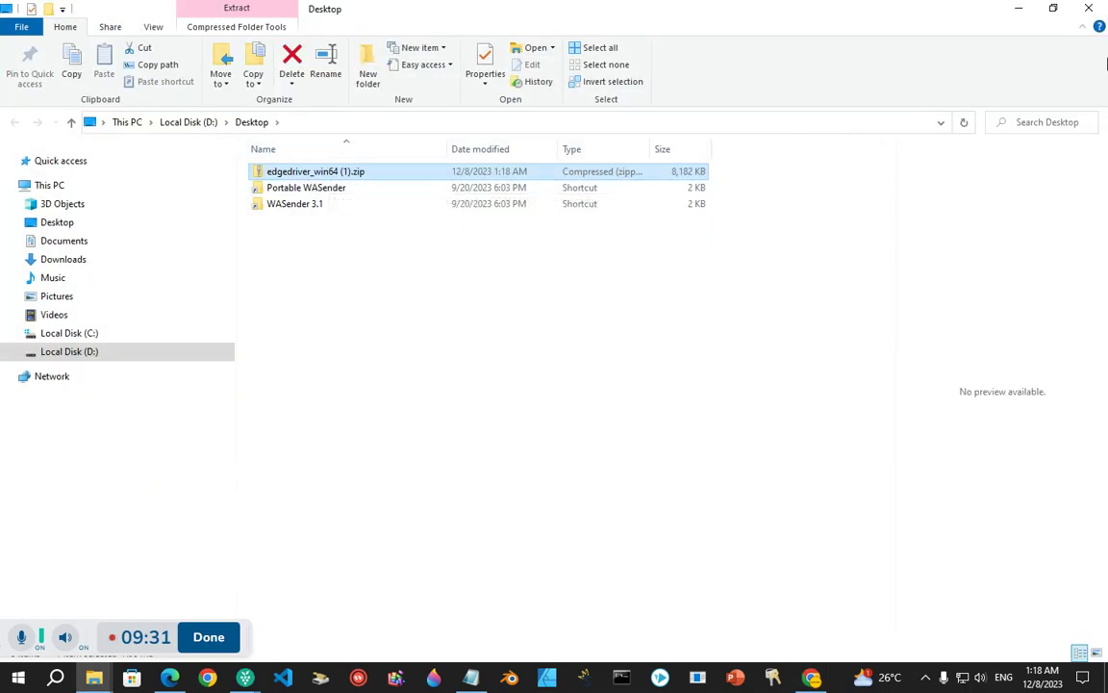
{"action": "left_click", "coordinate": [278, 171]}
{"action": "right_click", "coordinate": [278, 172]}
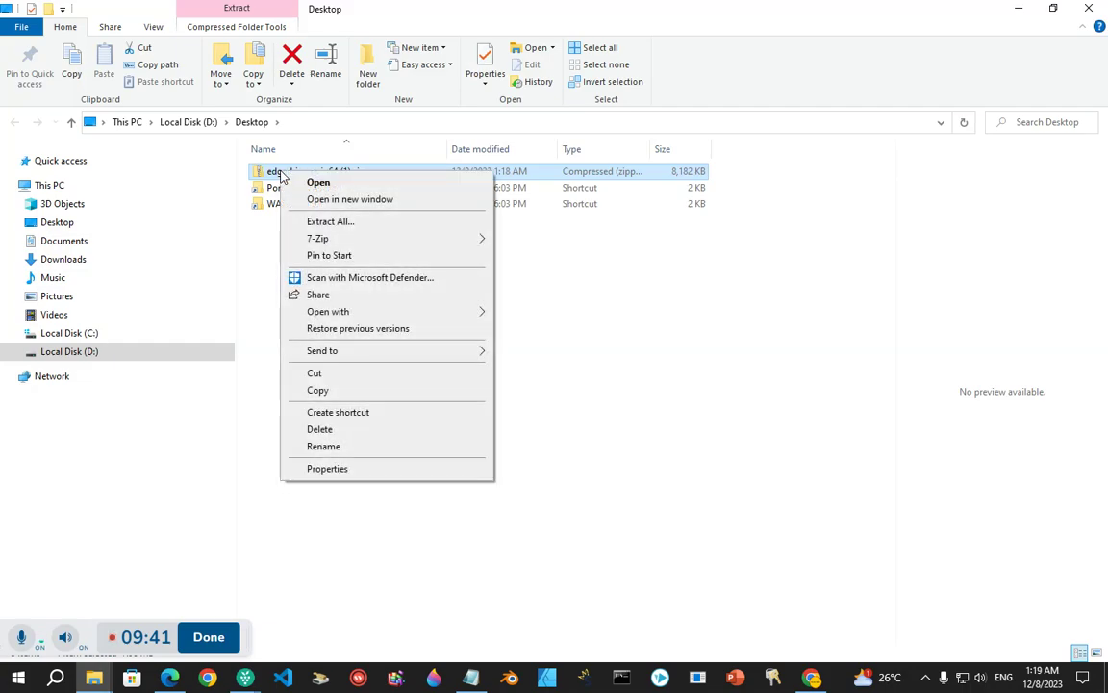
{"action": "left_click", "coordinate": [329, 223]}
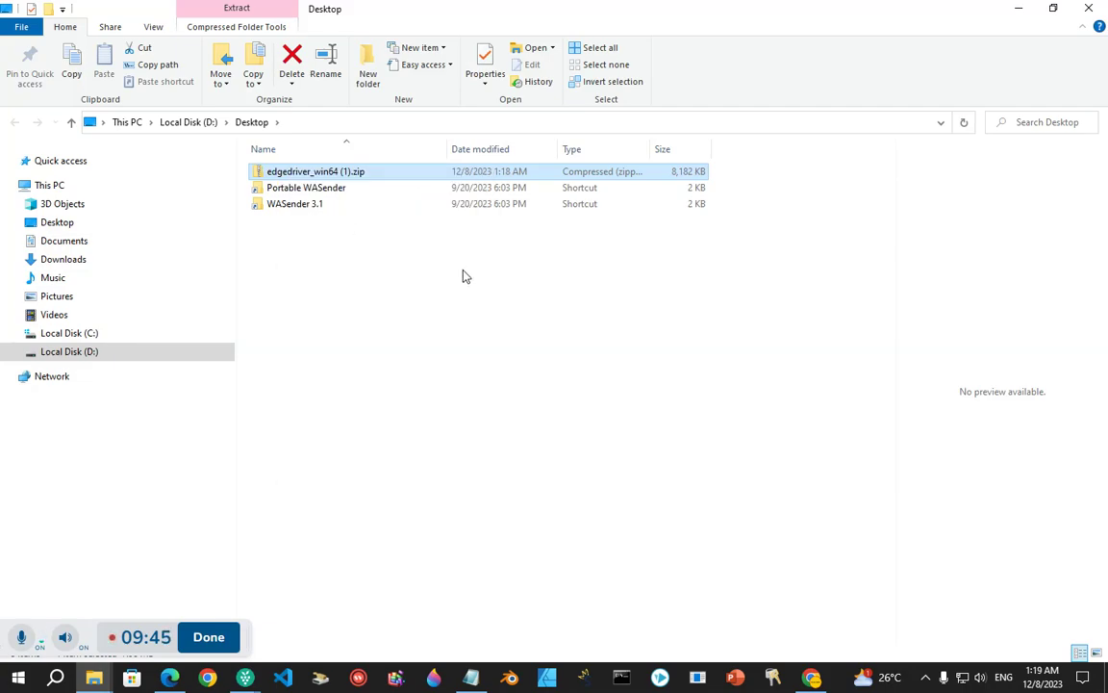
{"action": "left_click", "coordinate": [673, 487]}
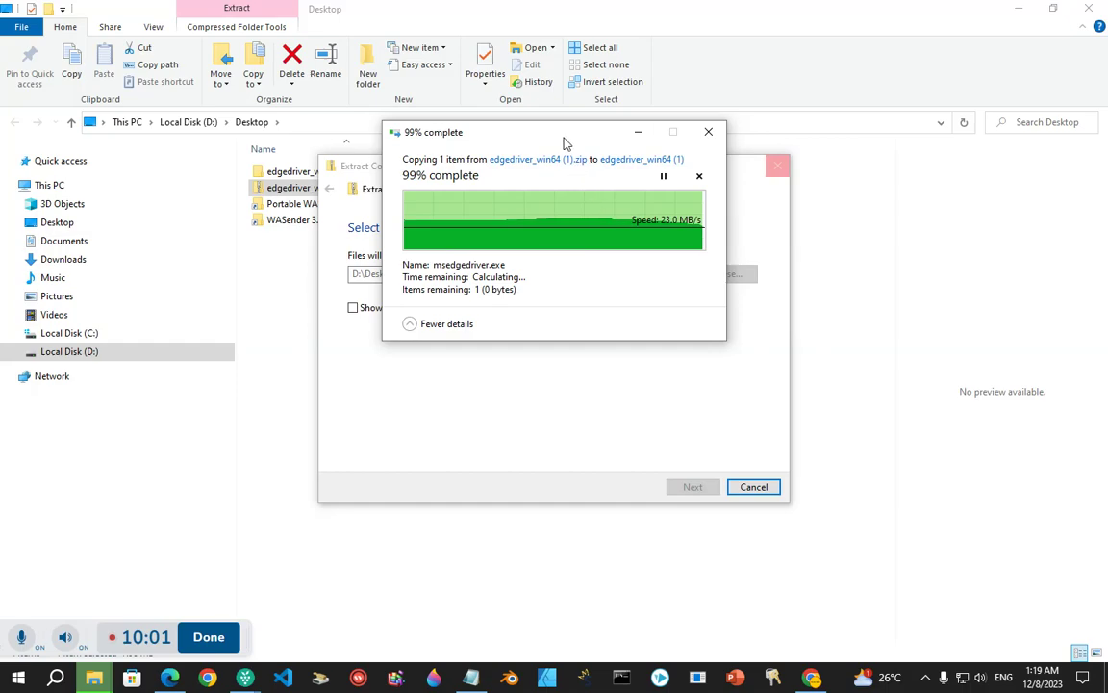
{"action": "left_click_drag", "start_coordinate": [559, 137], "coordinate": [804, 154]}
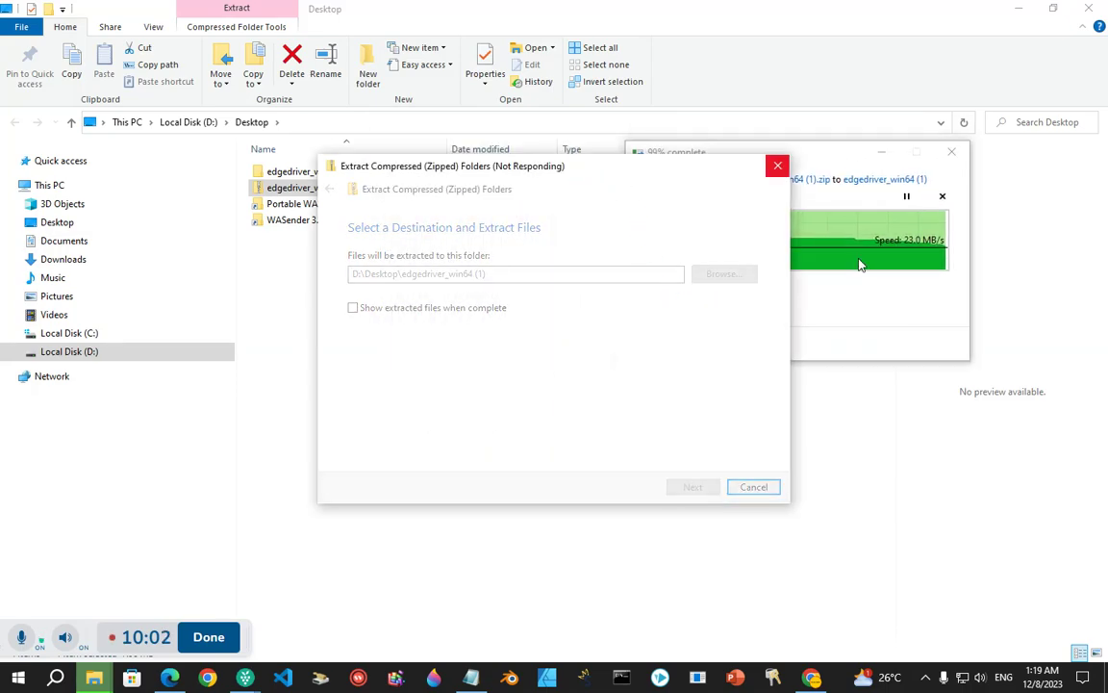
{"action": "left_click", "coordinate": [657, 150]}
{"action": "left_click_drag", "start_coordinate": [712, 153], "coordinate": [614, 166]}
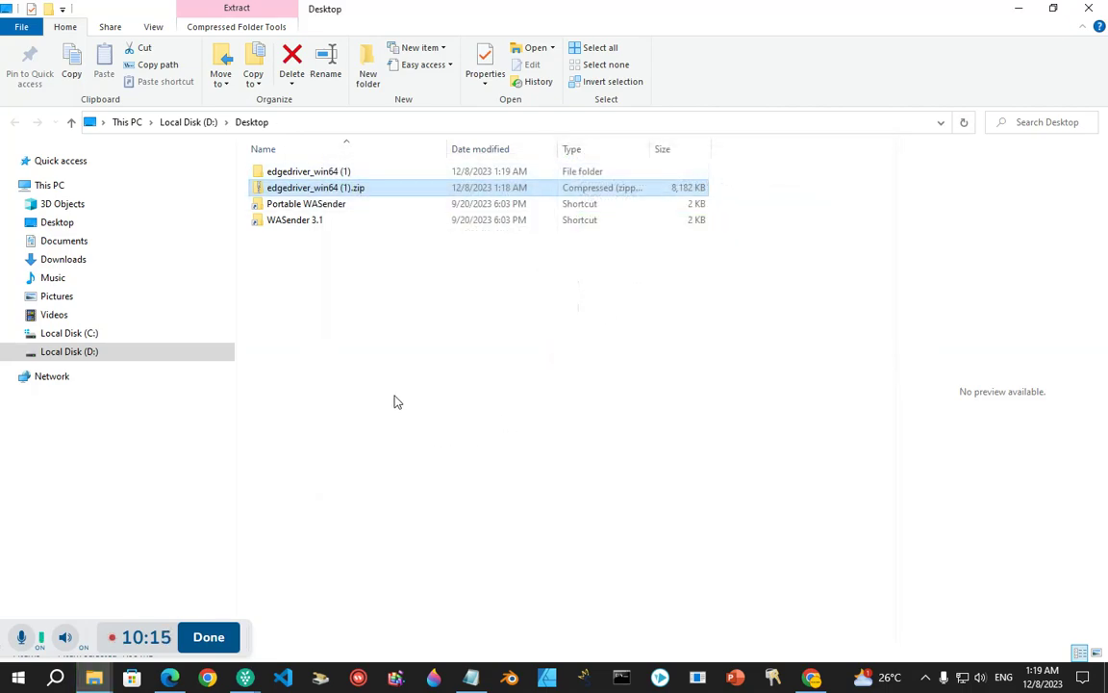
Open the extracted edgedriver_win64 (1) folder and copy msedgedriver.exe.
{"action": "left_click", "coordinate": [356, 332]}
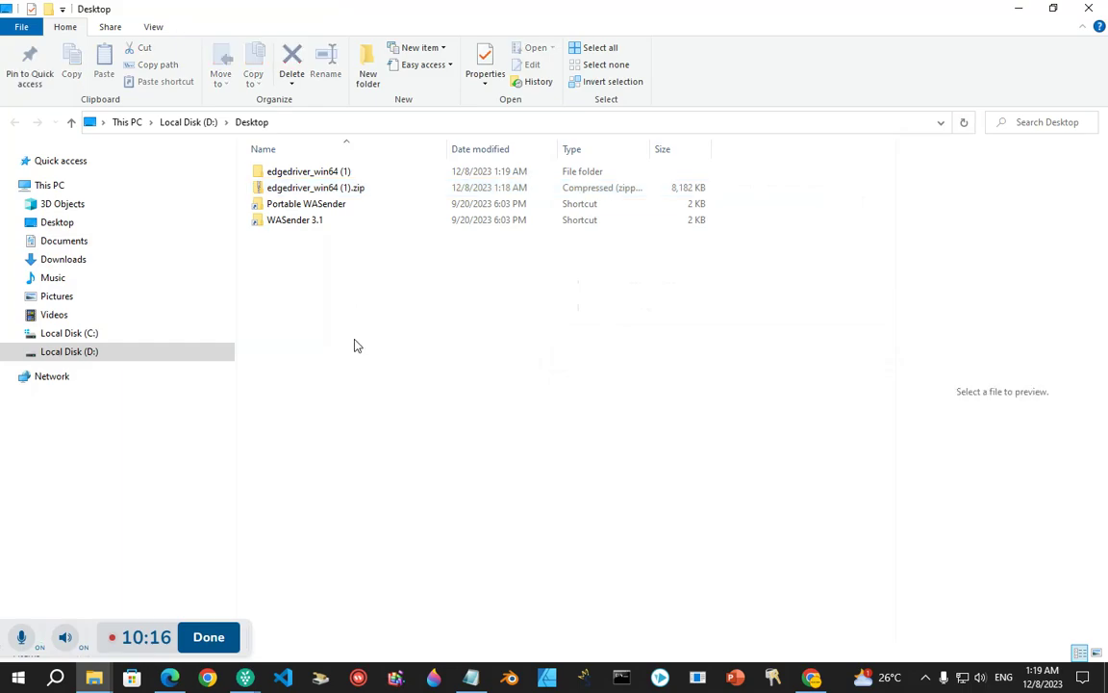
{"action": "double_click", "coordinate": [284, 175]}
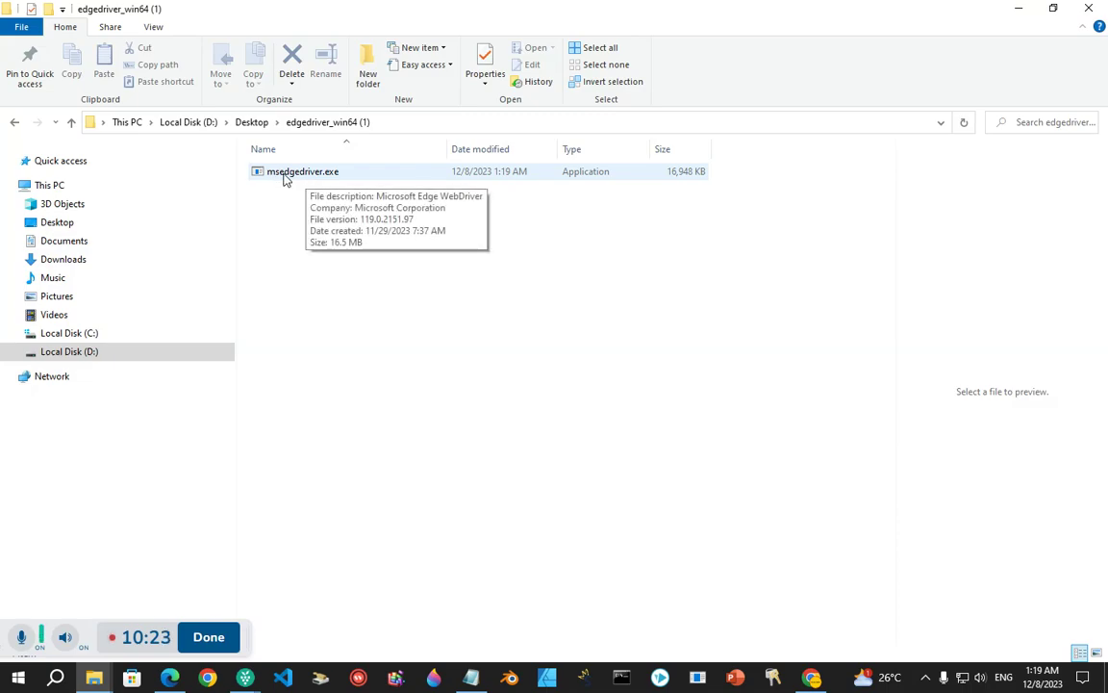
{"action": "left_click", "coordinate": [283, 173]}
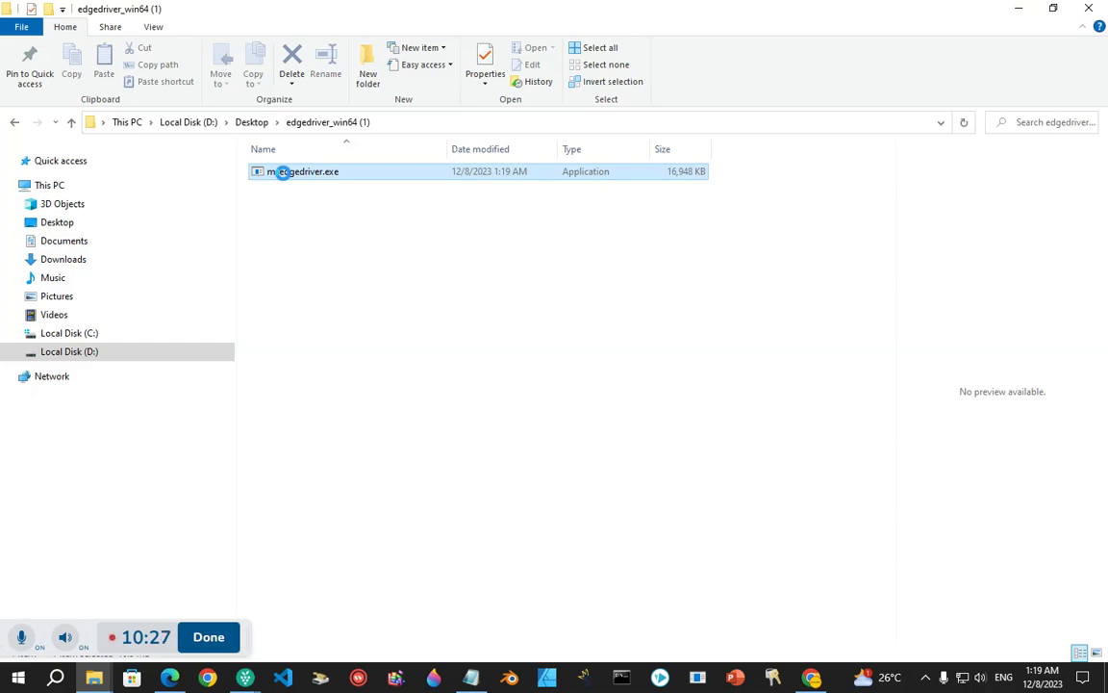
{"action": "right_click", "coordinate": [283, 173]}
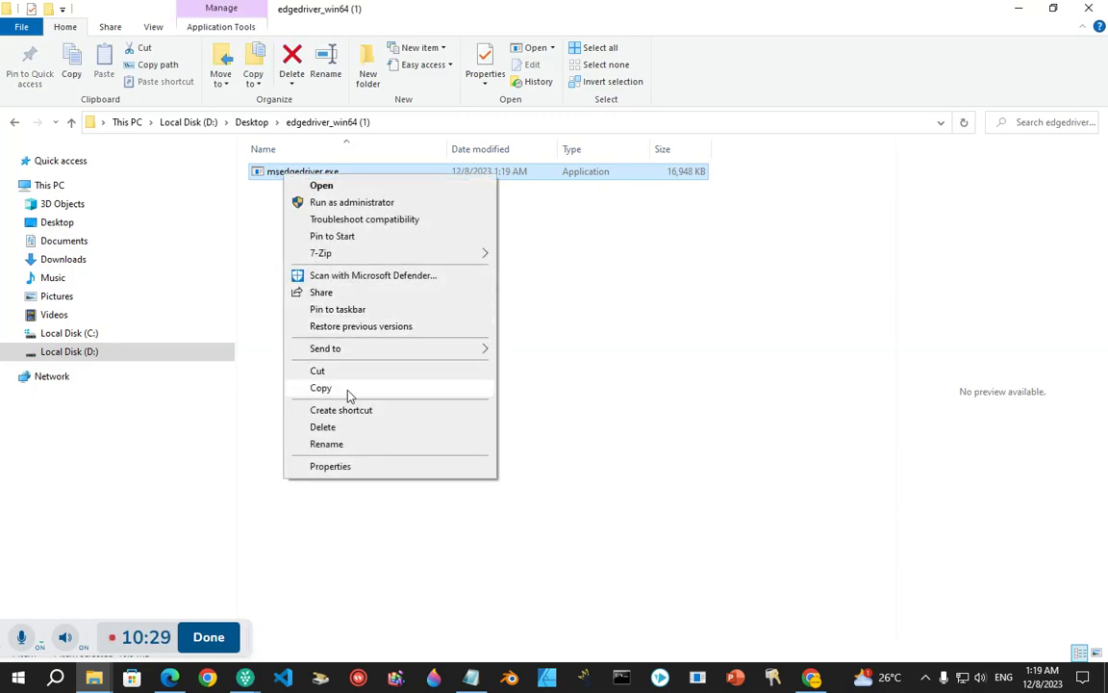
{"action": "left_click", "coordinate": [348, 389]}
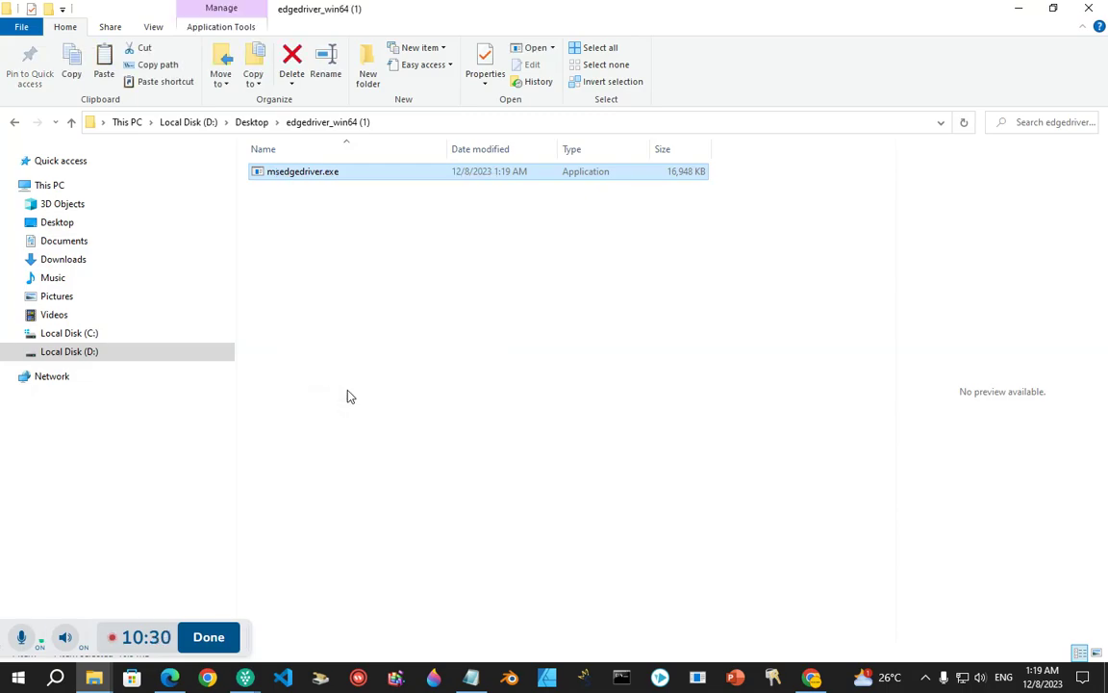
Paste the copied msedgedriver.exe into C:\ProgramData\WaSender\SysFiles.
{"action": "left_click", "coordinate": [77, 335]}
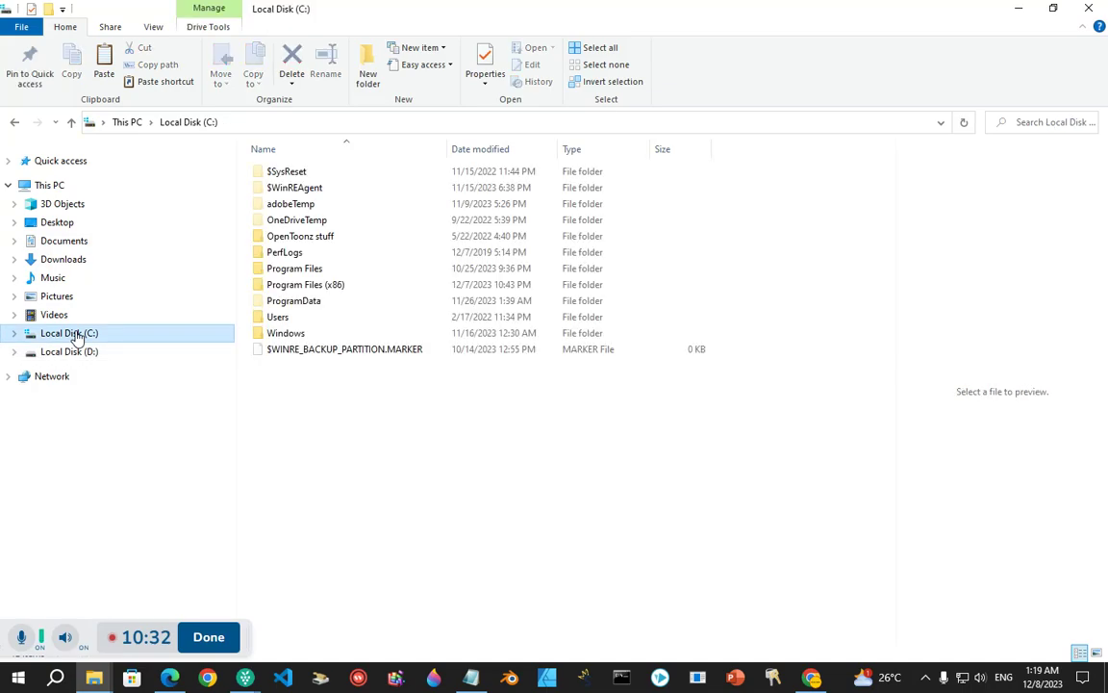
{"action": "left_click", "coordinate": [294, 304]}
{"action": "double_click", "coordinate": [294, 302]}
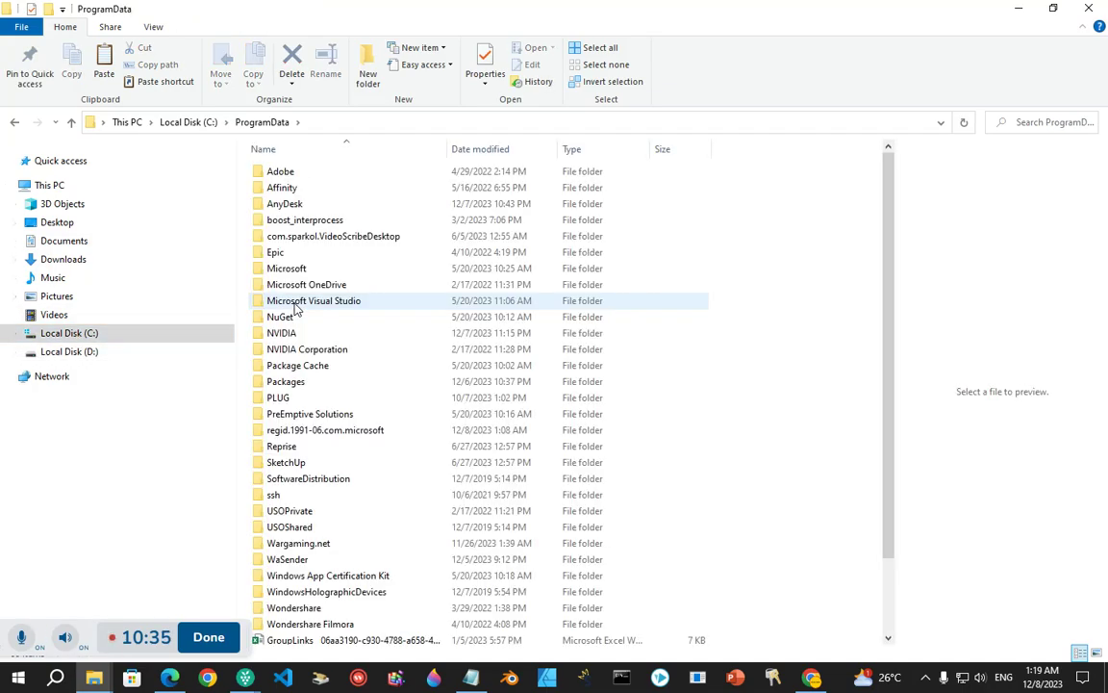
{"action": "scroll", "coordinate": [295, 306], "scroll_direction": "down", "scroll_amount": 2}
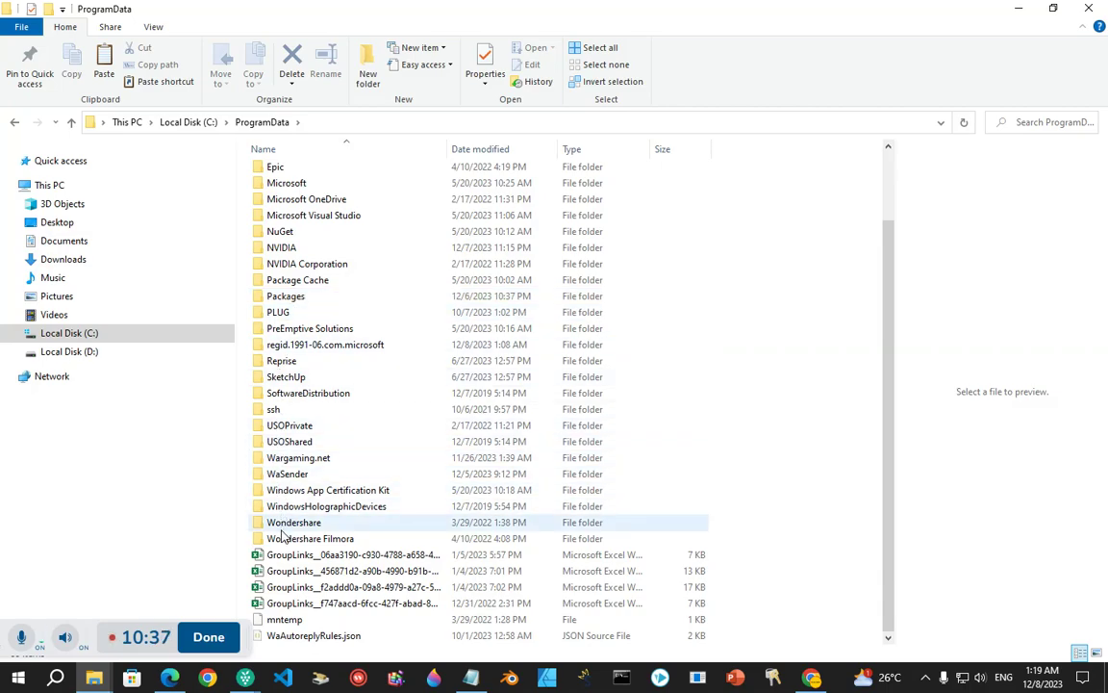
{"action": "double_click", "coordinate": [288, 474]}
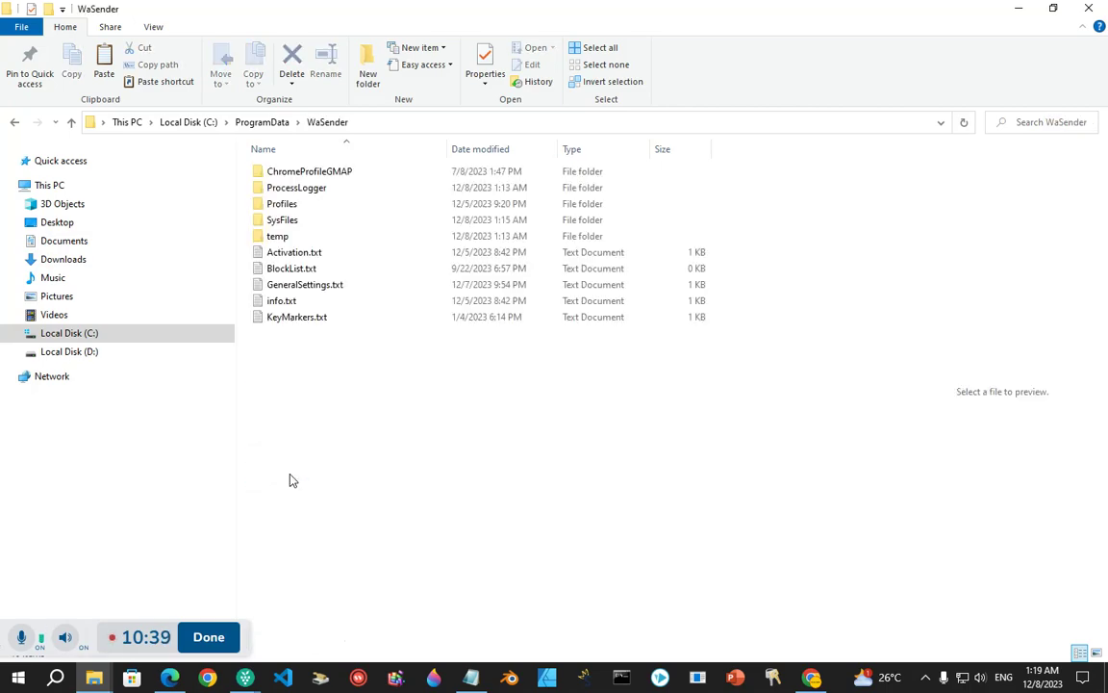
{"action": "left_click", "coordinate": [284, 225]}
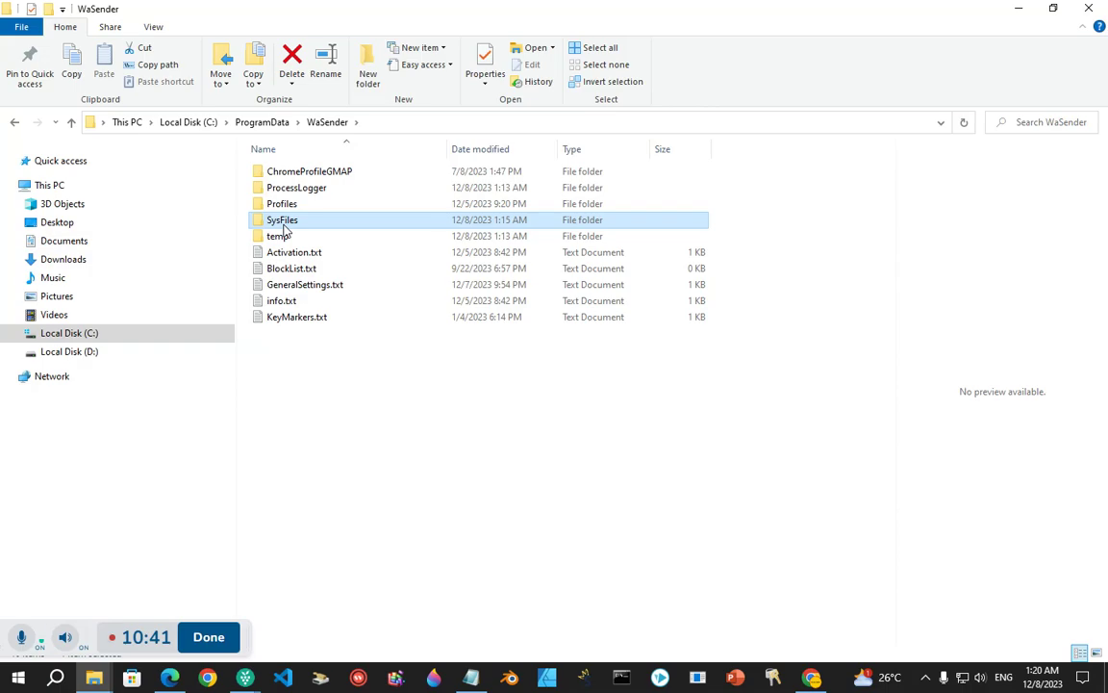
{"action": "double_click", "coordinate": [284, 230]}
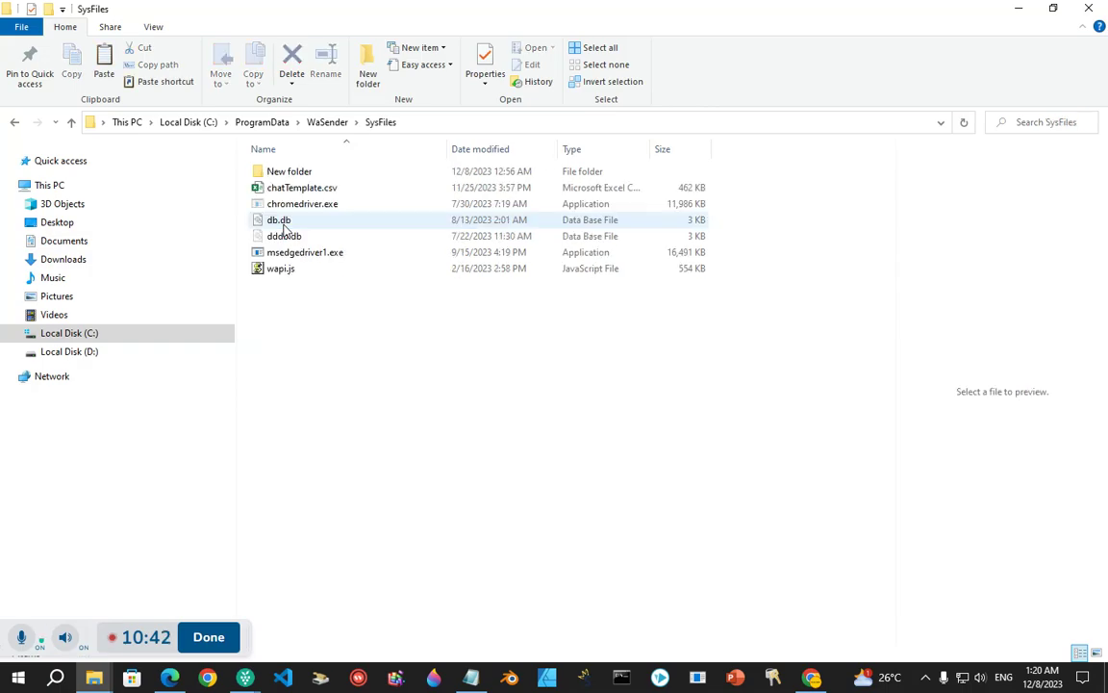
{"action": "right_click", "coordinate": [330, 365]}
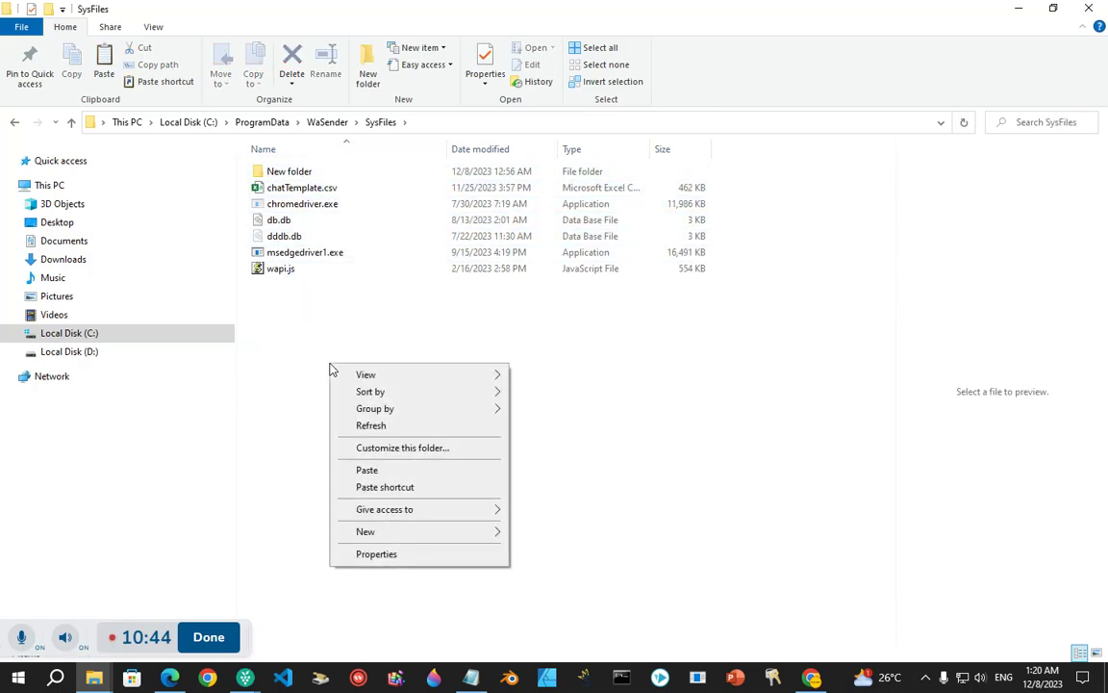
{"action": "left_click", "coordinate": [367, 470]}
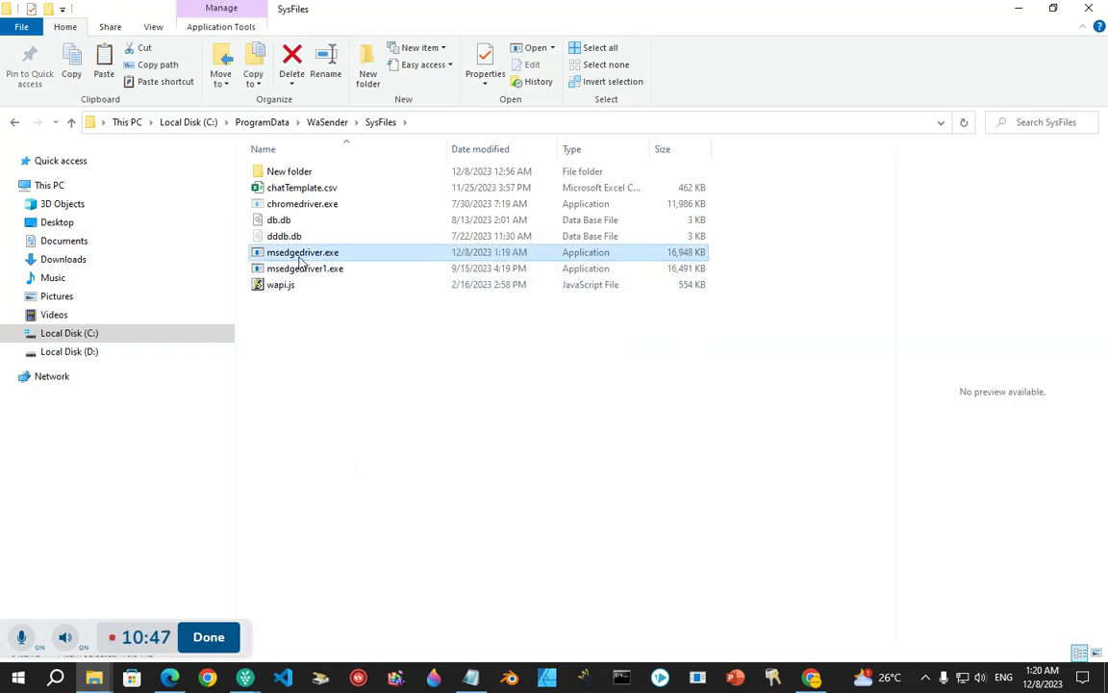
{"action": "left_click", "coordinate": [337, 361]}
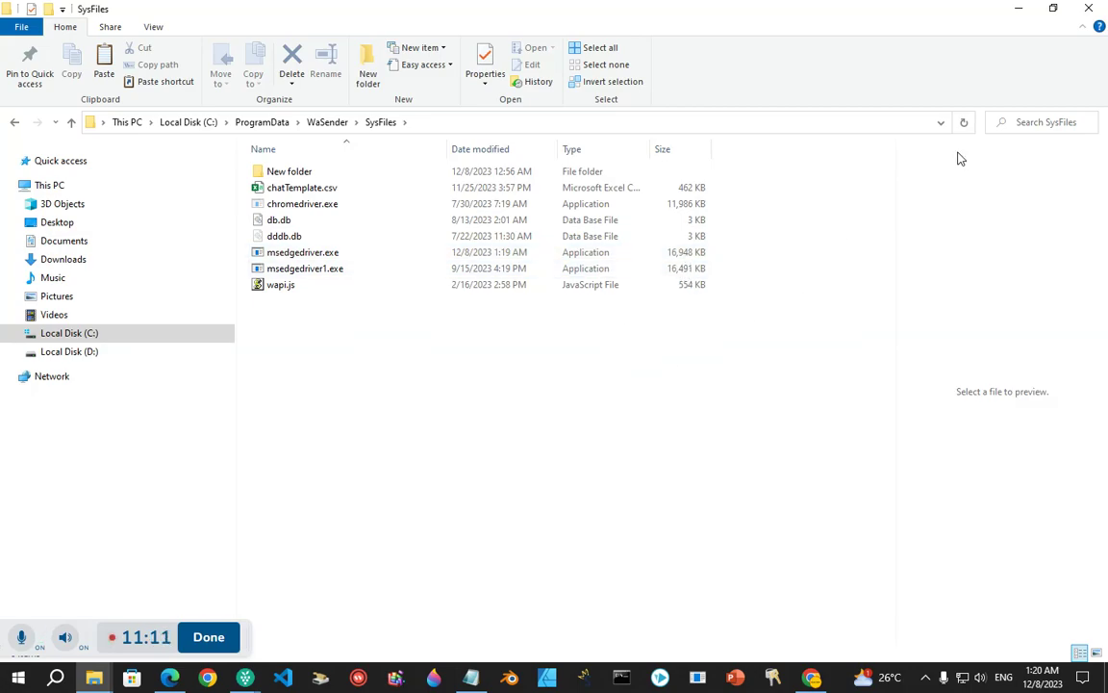
Minimize the open File Explorer, Chrome and Notepad windows and launch WASender from the desktop.
{"action": "left_click", "coordinate": [1016, 8]}
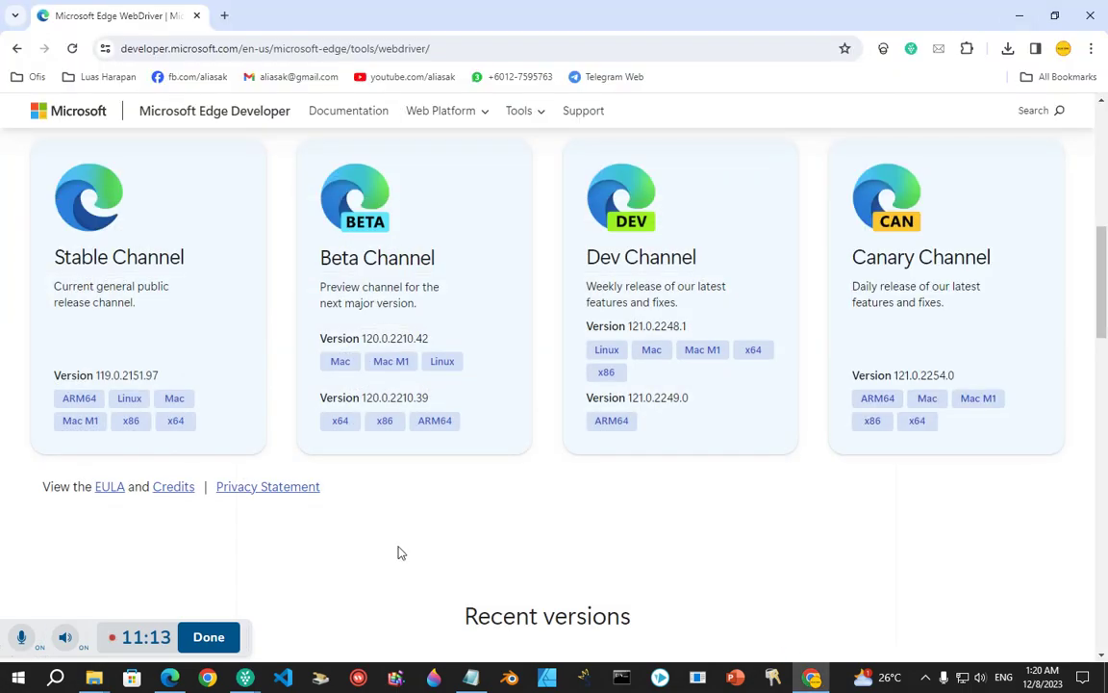
{"action": "left_click", "coordinate": [1018, 15]}
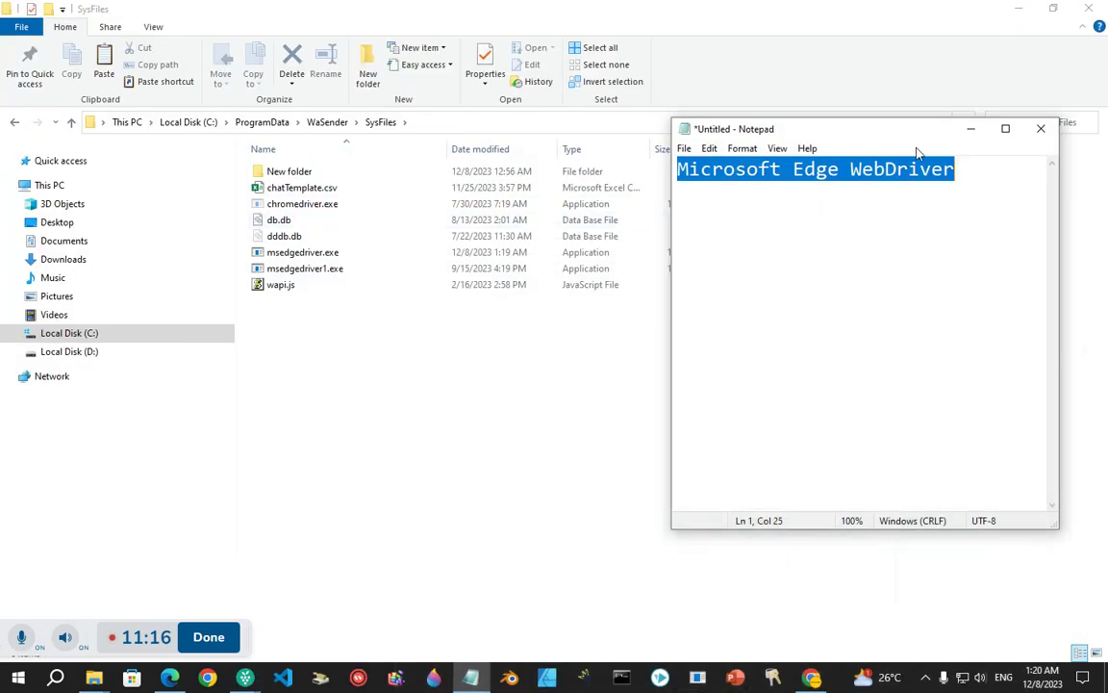
{"action": "left_click", "coordinate": [970, 128]}
{"action": "left_click", "coordinate": [1019, 15]}
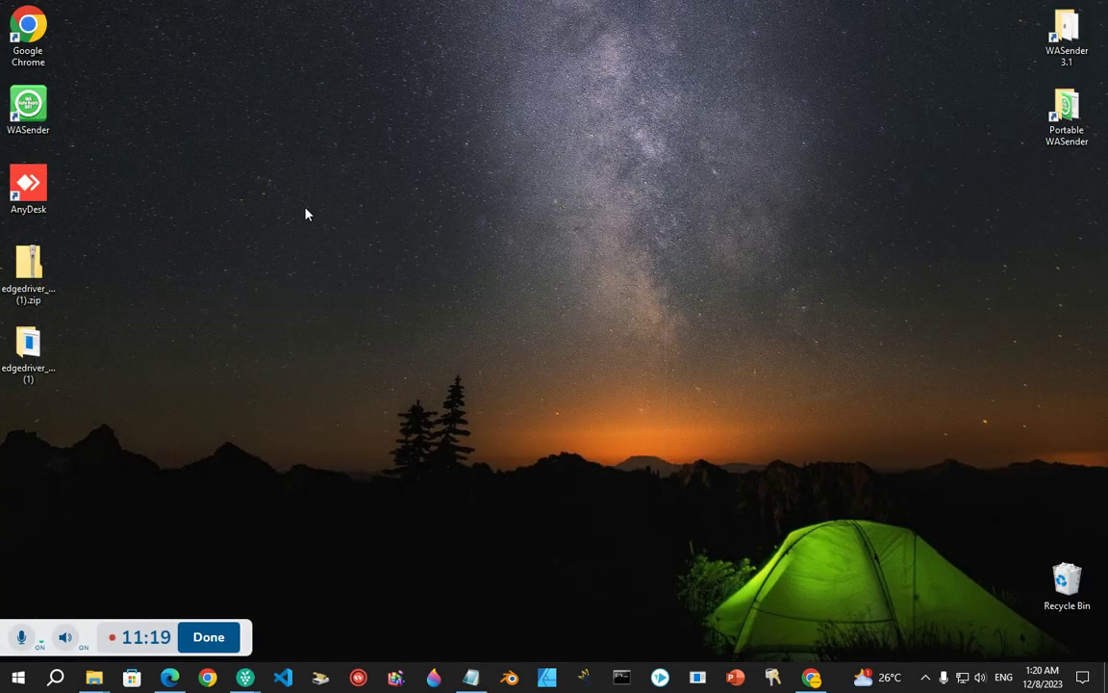
{"action": "double_click", "coordinate": [25, 113]}
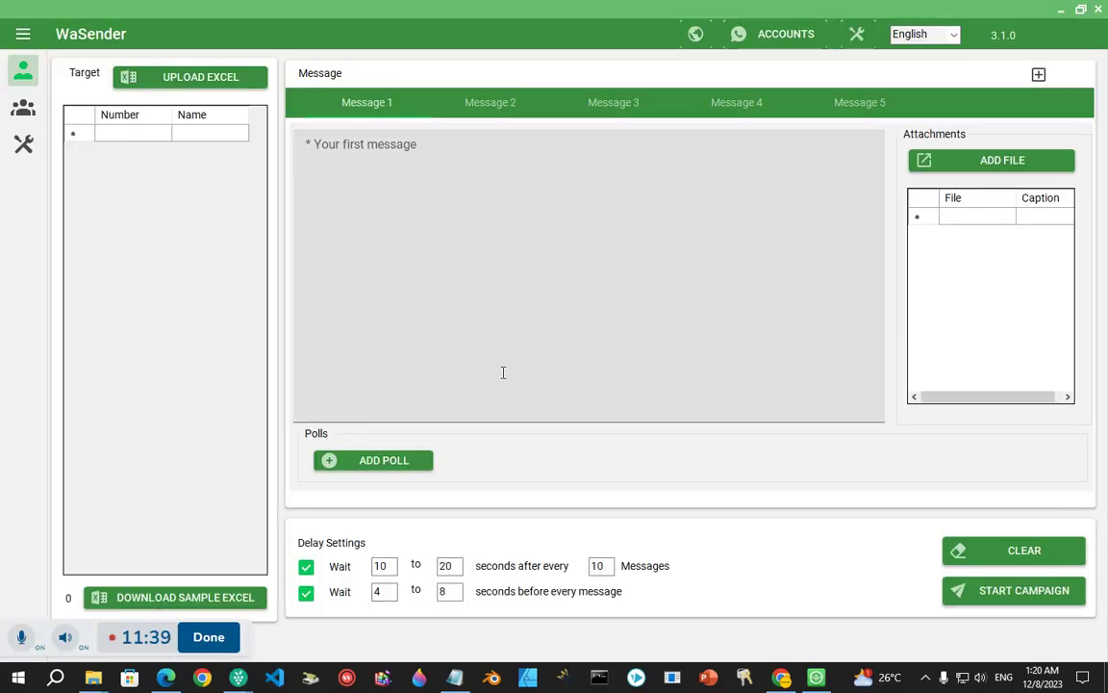
Open WaSender's tools page and General Settings, and try to update the Edge driver and ChromeDriver.
{"action": "left_click", "coordinate": [24, 146]}
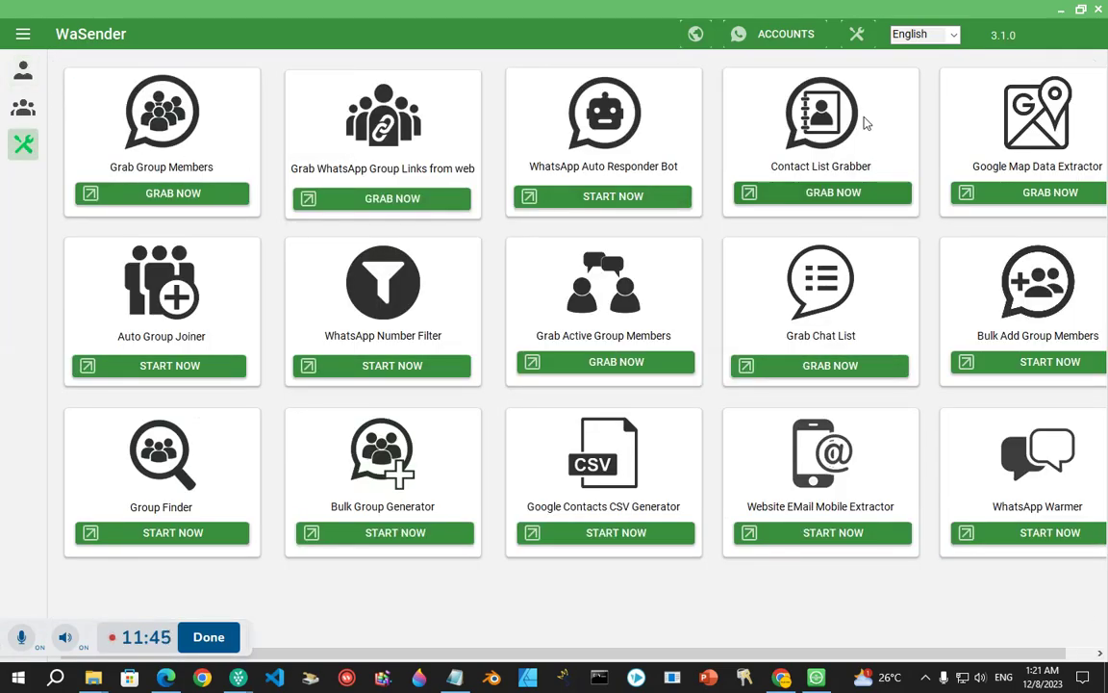
{"action": "left_click", "coordinate": [857, 34]}
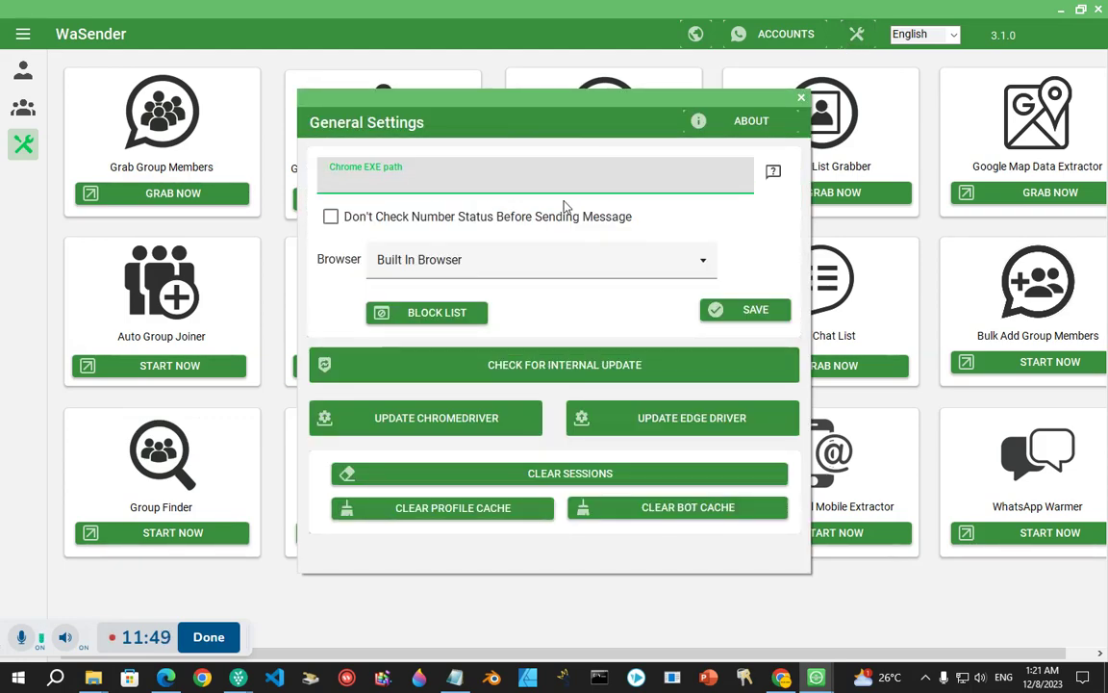
{"action": "left_click", "coordinate": [687, 416]}
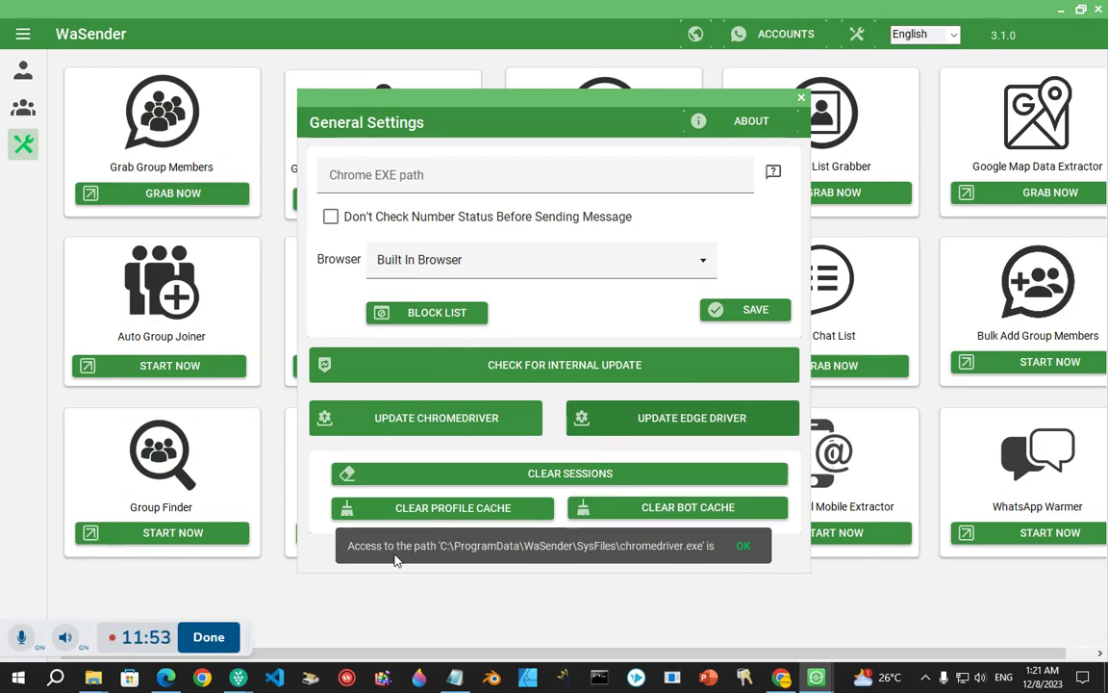
{"action": "left_click", "coordinate": [482, 423]}
{"action": "left_click", "coordinate": [743, 546]}
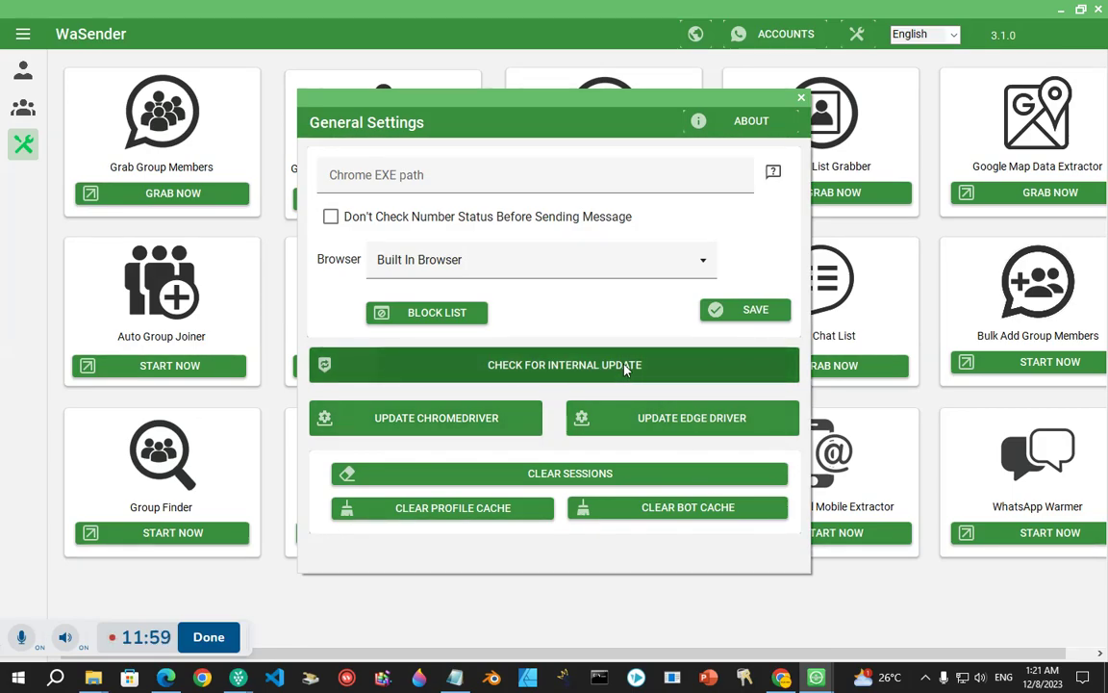
Check WaSender for an internal update and close General Settings.
{"action": "left_click", "coordinate": [625, 367]}
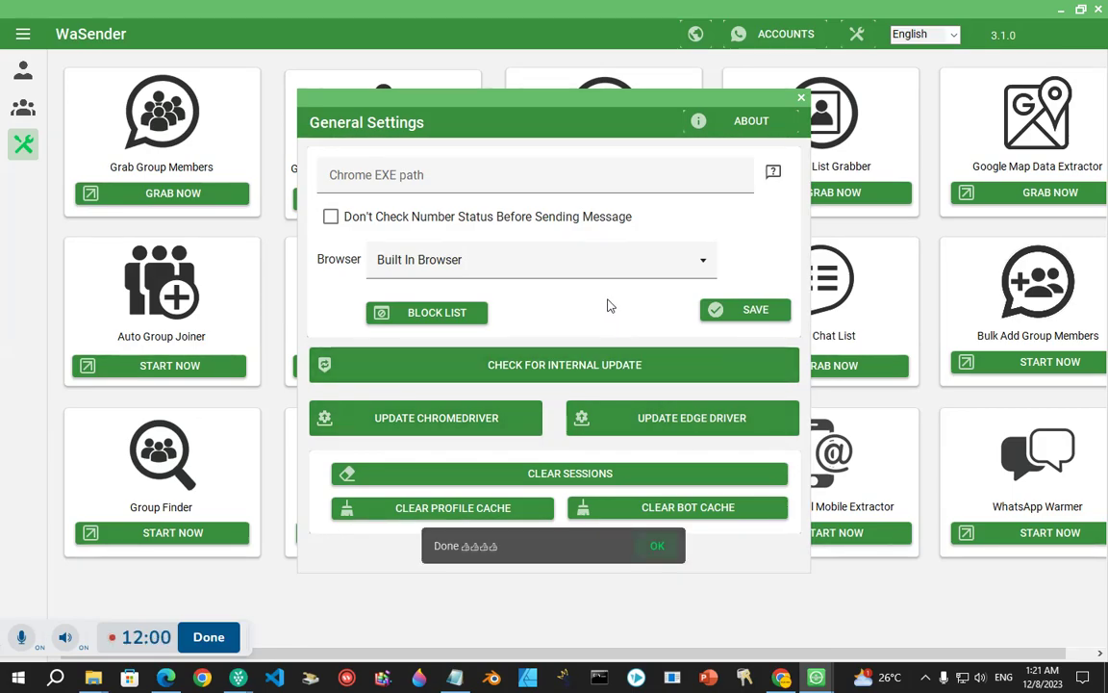
{"action": "left_click", "coordinate": [657, 546]}
{"action": "left_click", "coordinate": [800, 98]}
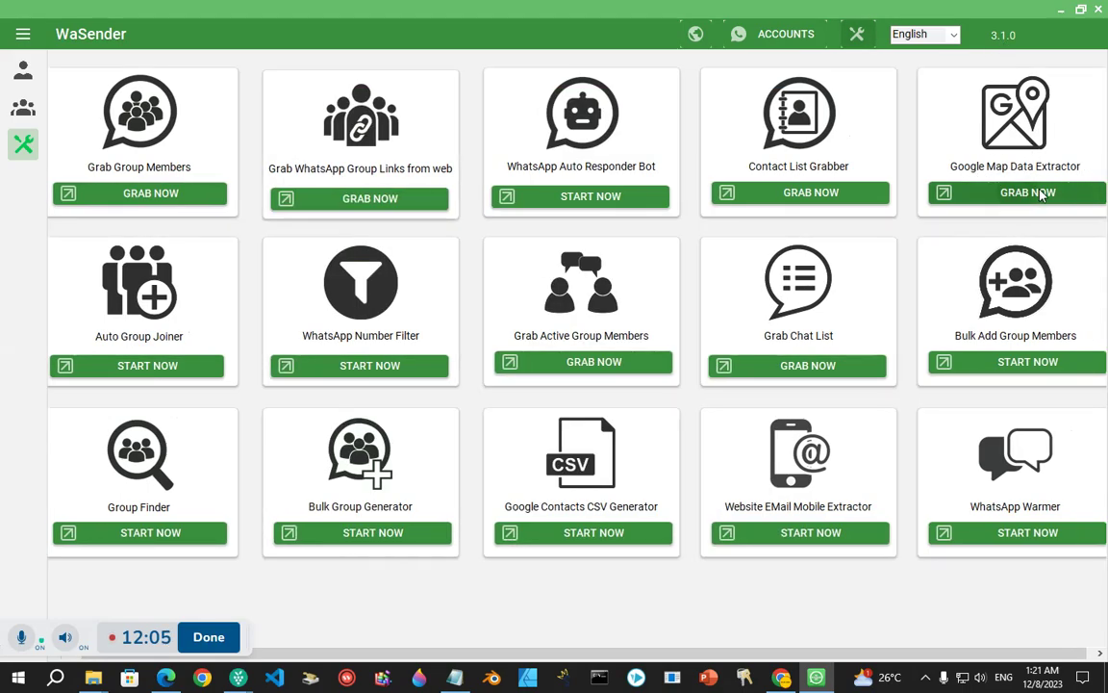
Start the Google Map Data Extractor browser with the search term "Software companies in texas" and minimize the browser window it opens.
{"action": "left_click", "coordinate": [1043, 192]}
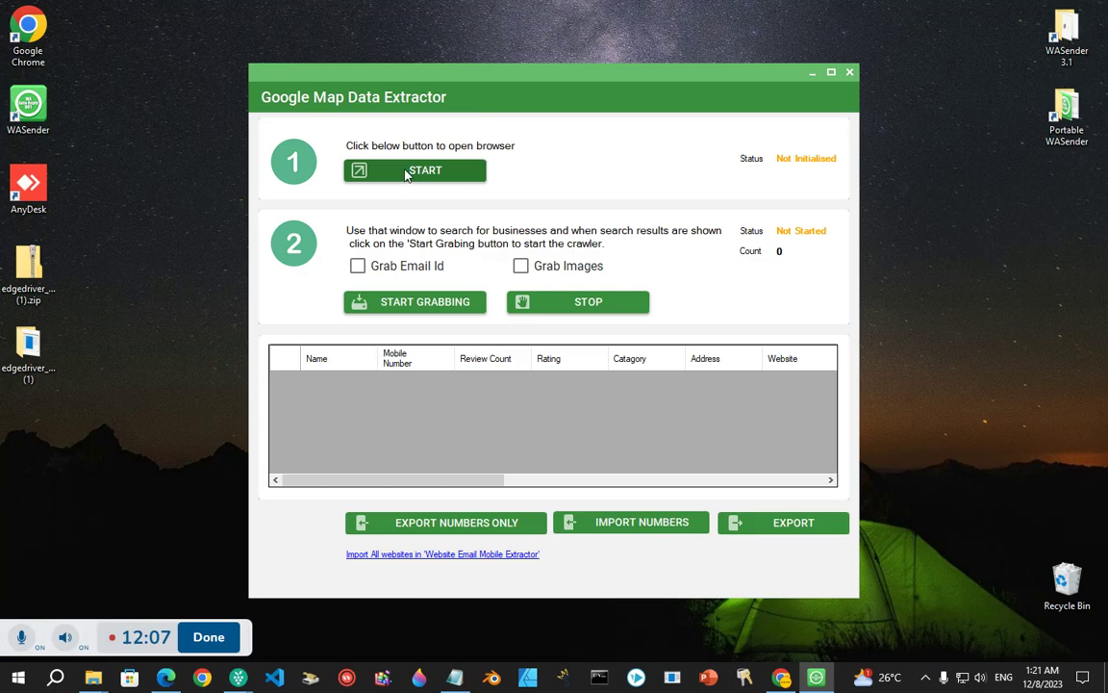
{"action": "left_click", "coordinate": [406, 173]}
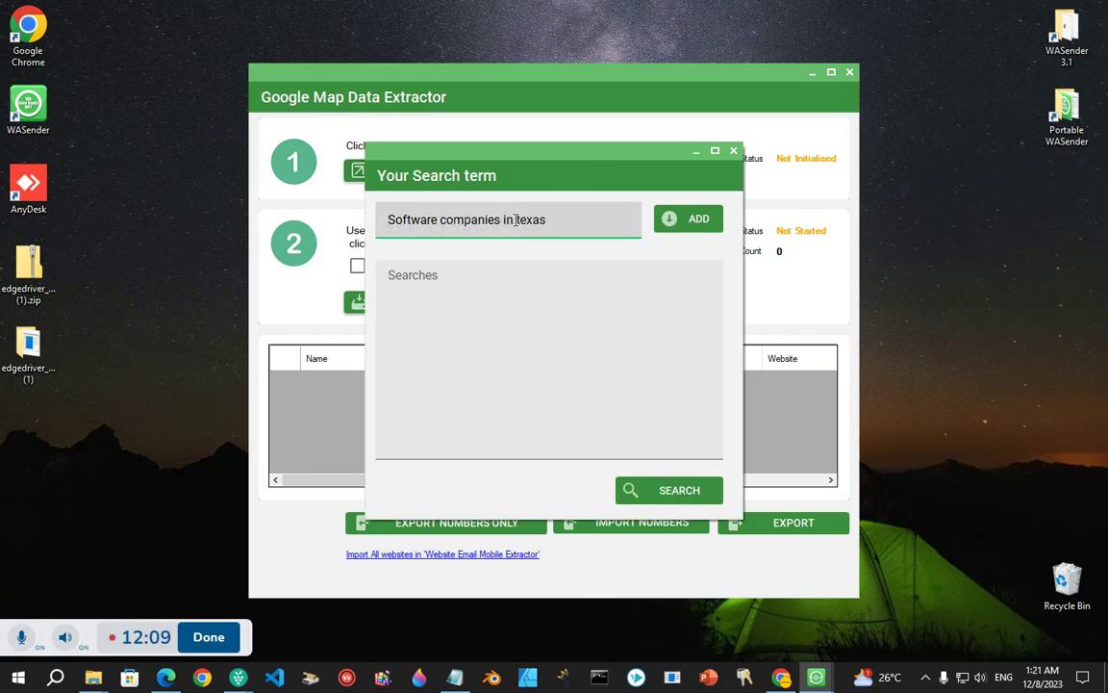
{"action": "left_click", "coordinate": [693, 218]}
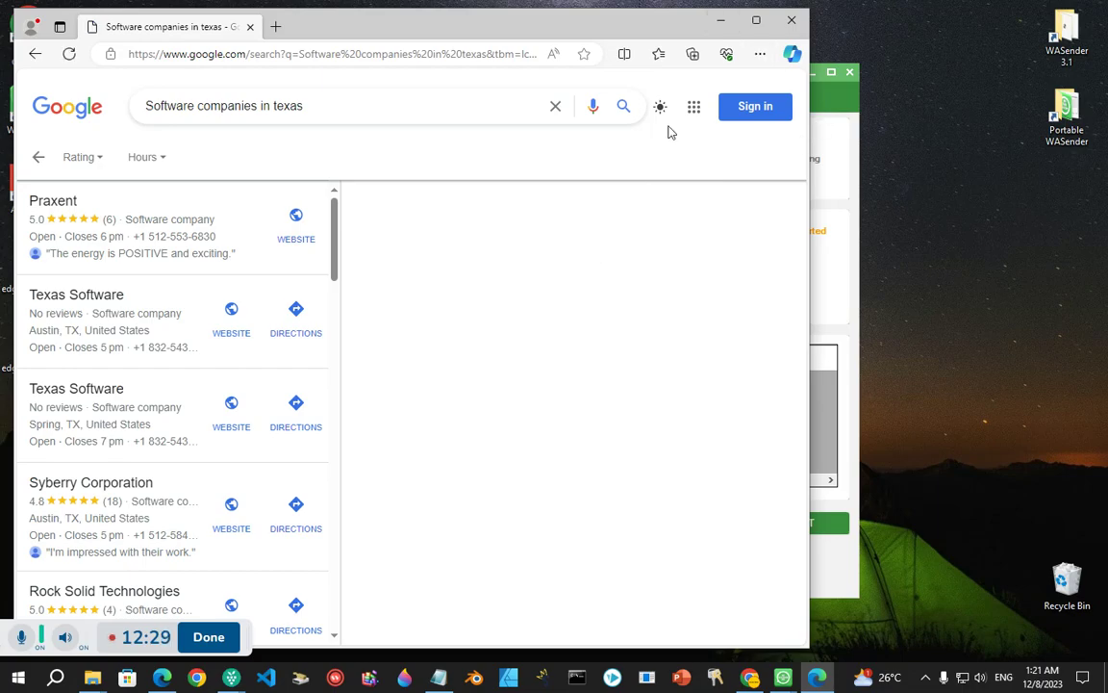
{"action": "left_click", "coordinate": [720, 22]}
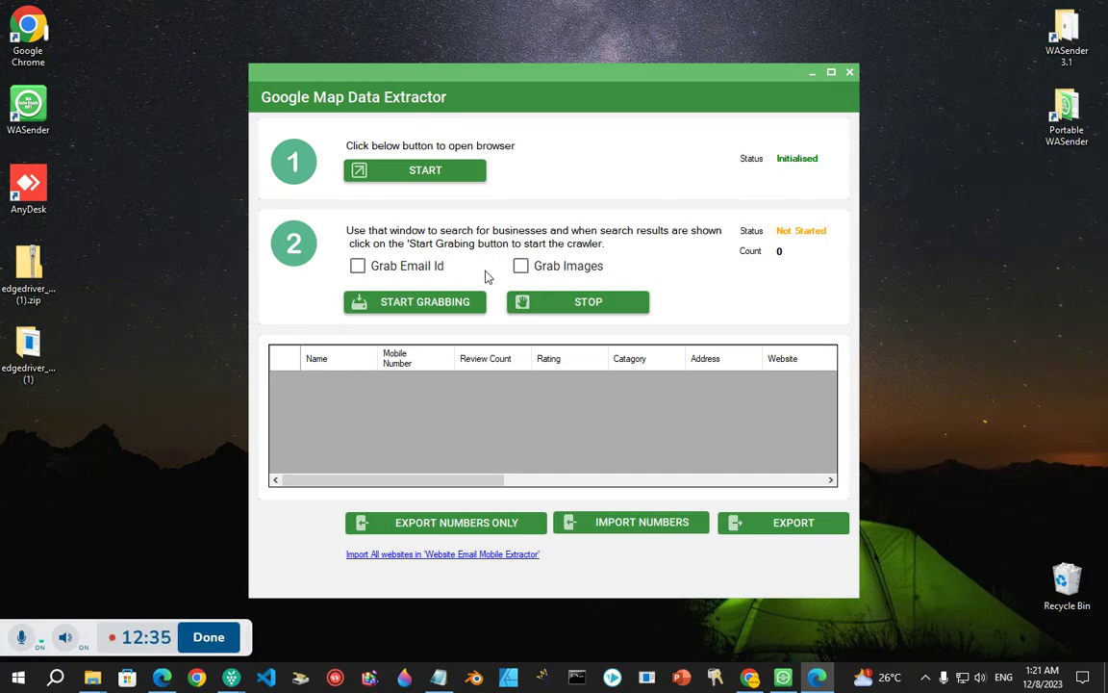
Start grabbing the business results in the extractor and move its window aside so the browser is visible.
{"action": "left_click", "coordinate": [420, 306]}
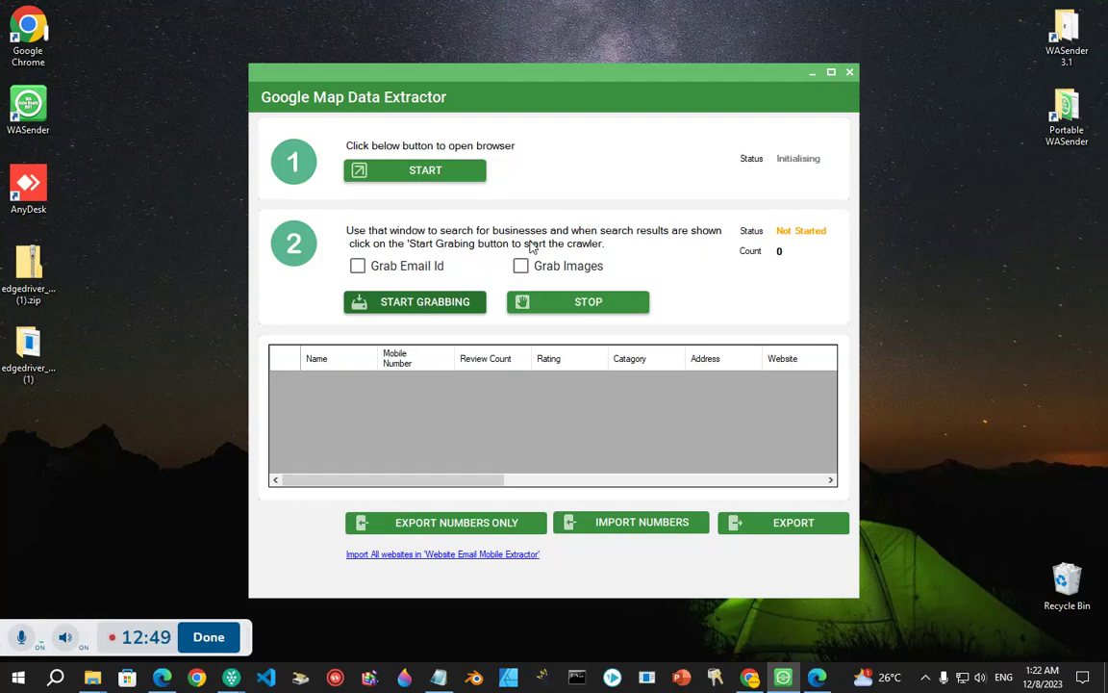
{"action": "left_click", "coordinate": [384, 301]}
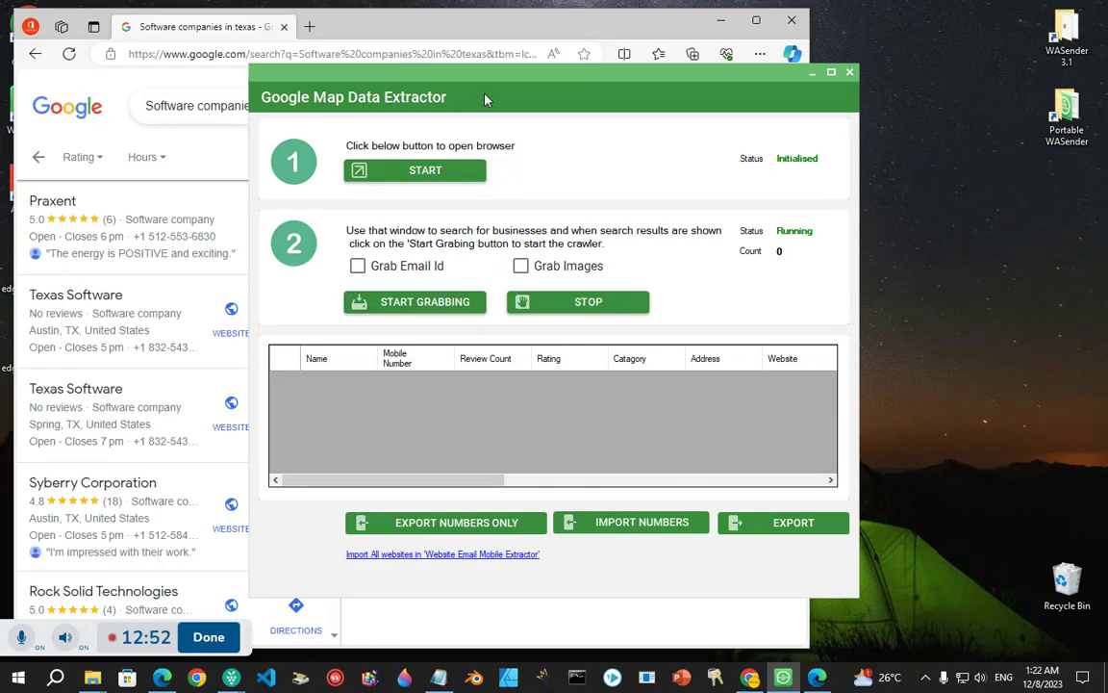
{"action": "left_click_drag", "start_coordinate": [461, 68], "coordinate": [673, 38]}
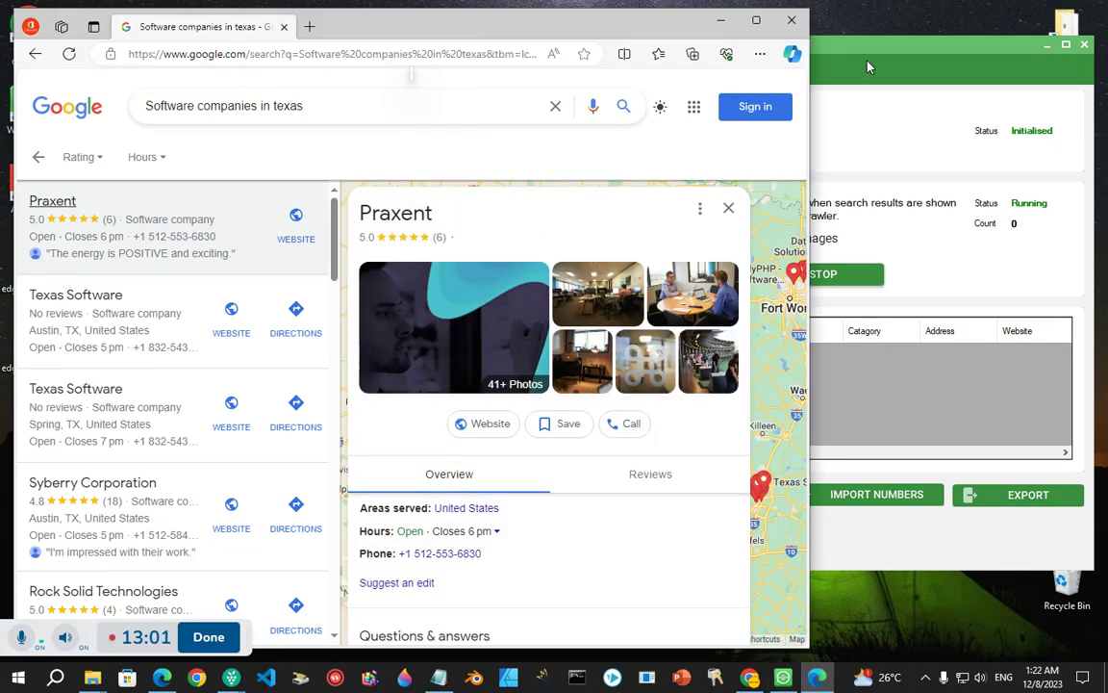
{"action": "left_click", "coordinate": [866, 66]}
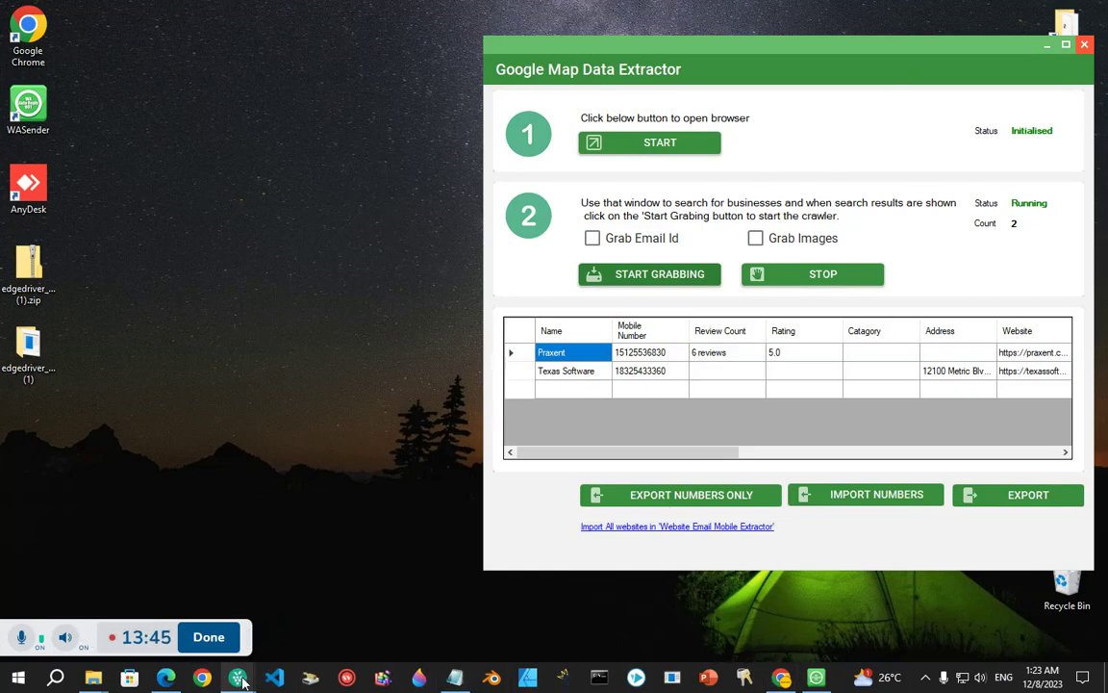
{"action": "mouse_move", "coordinate": [241, 679]}
{"action": "left_click", "coordinate": [367, 585]}
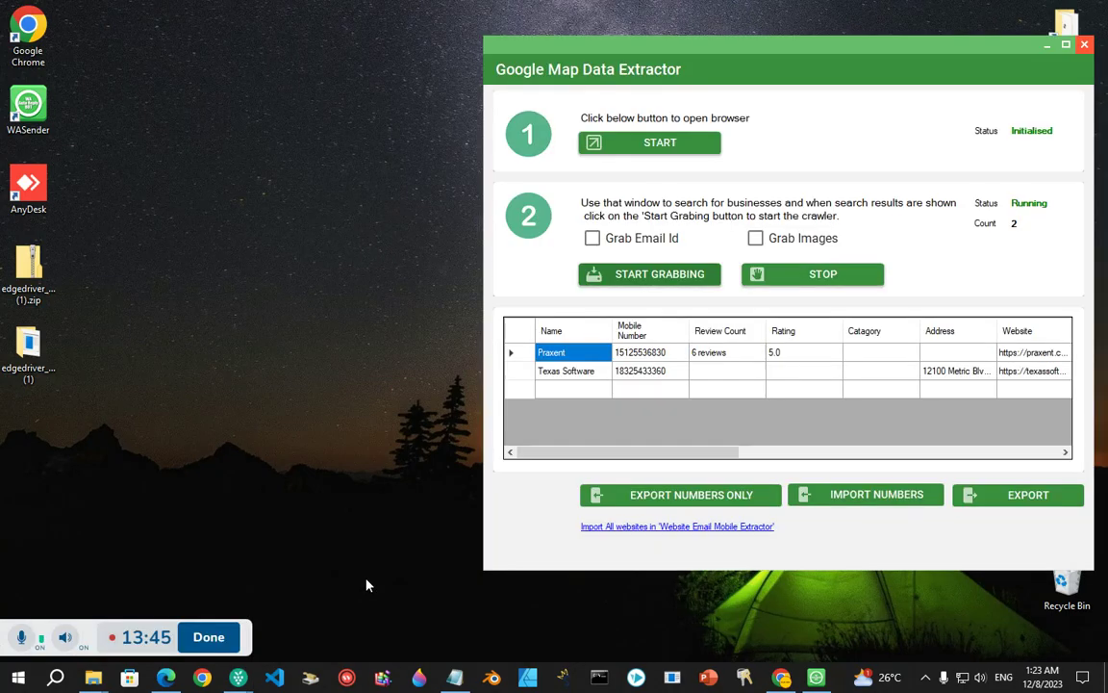
{"action": "left_click", "coordinate": [205, 635]}
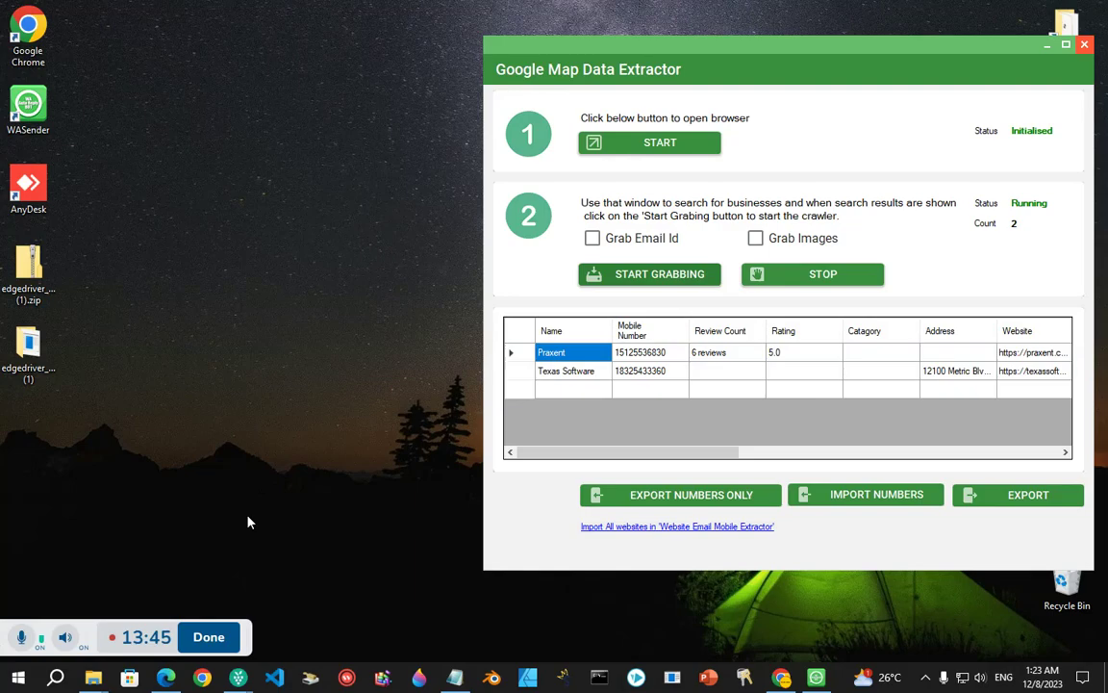